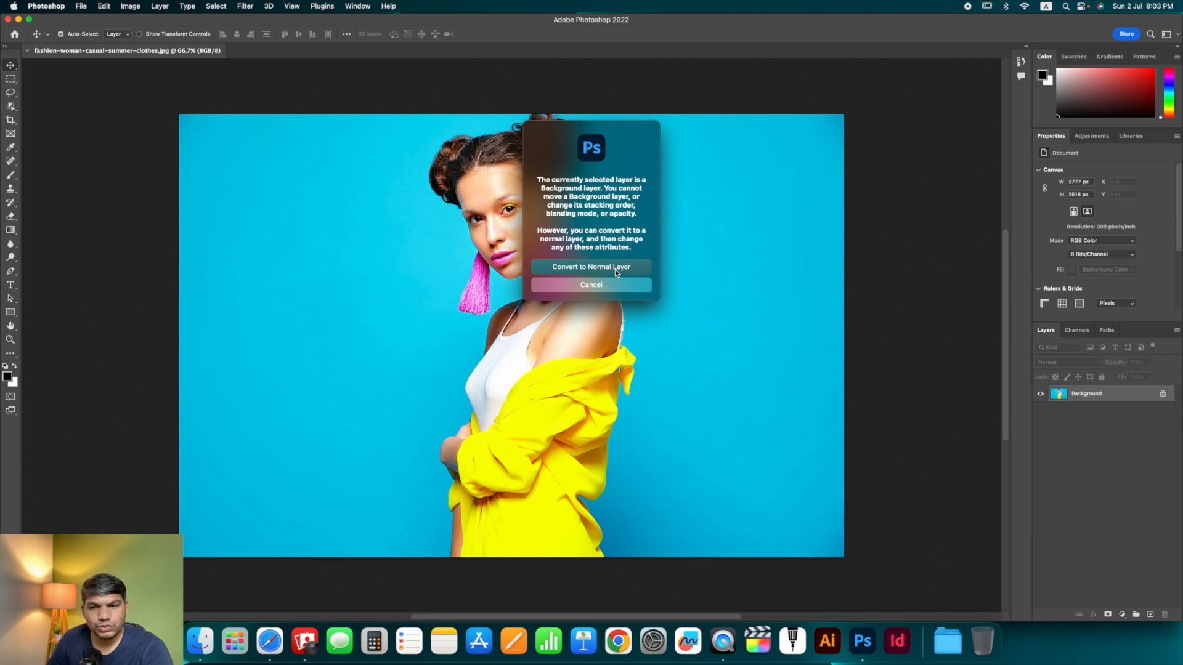
- Unlock the Background layer, converting it into a normal layer
click(603, 287)
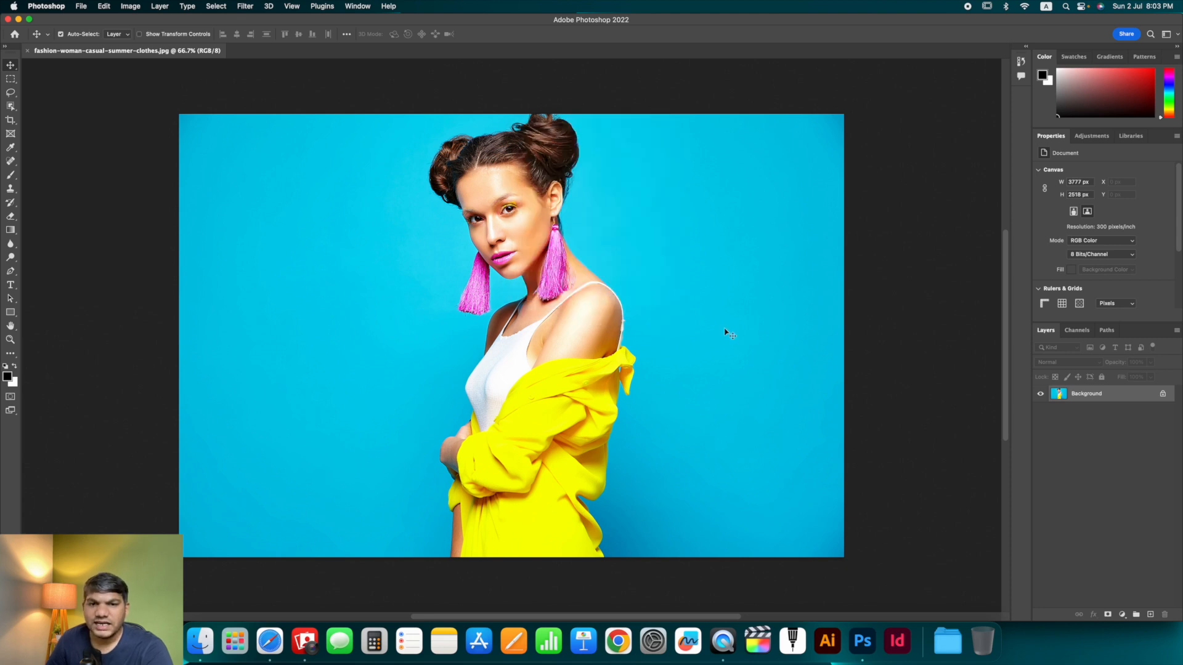
click(1163, 394)
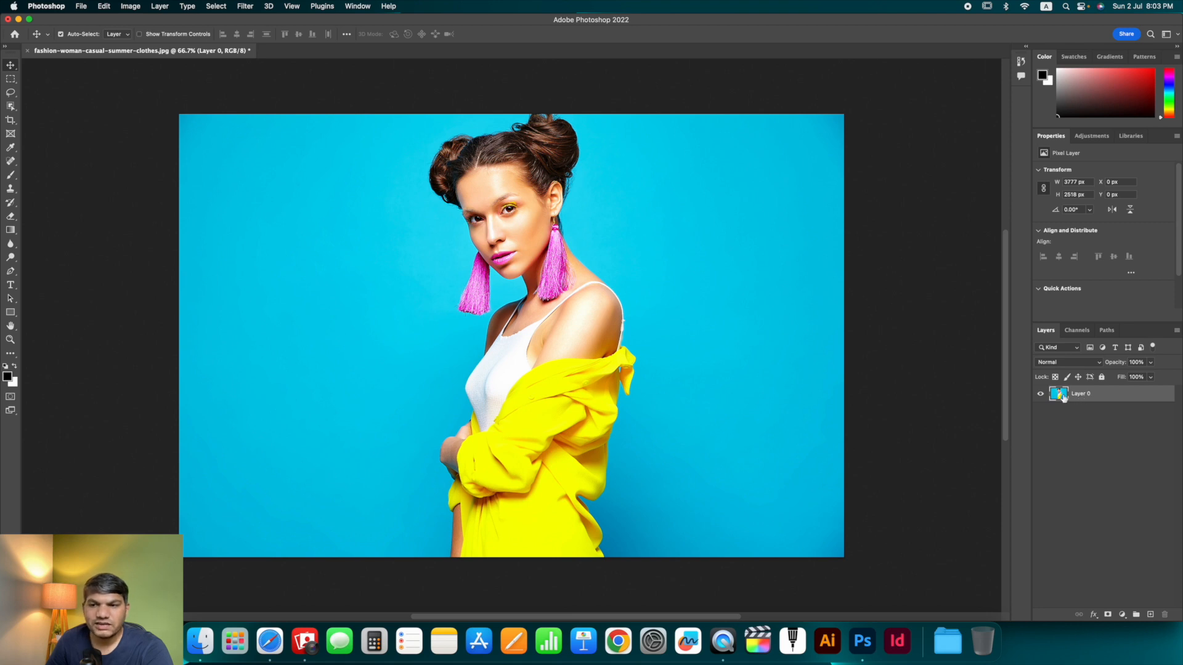
- Remove the photo's background from the layer with the Remove Background quick action
click(1041, 393)
click(1040, 393)
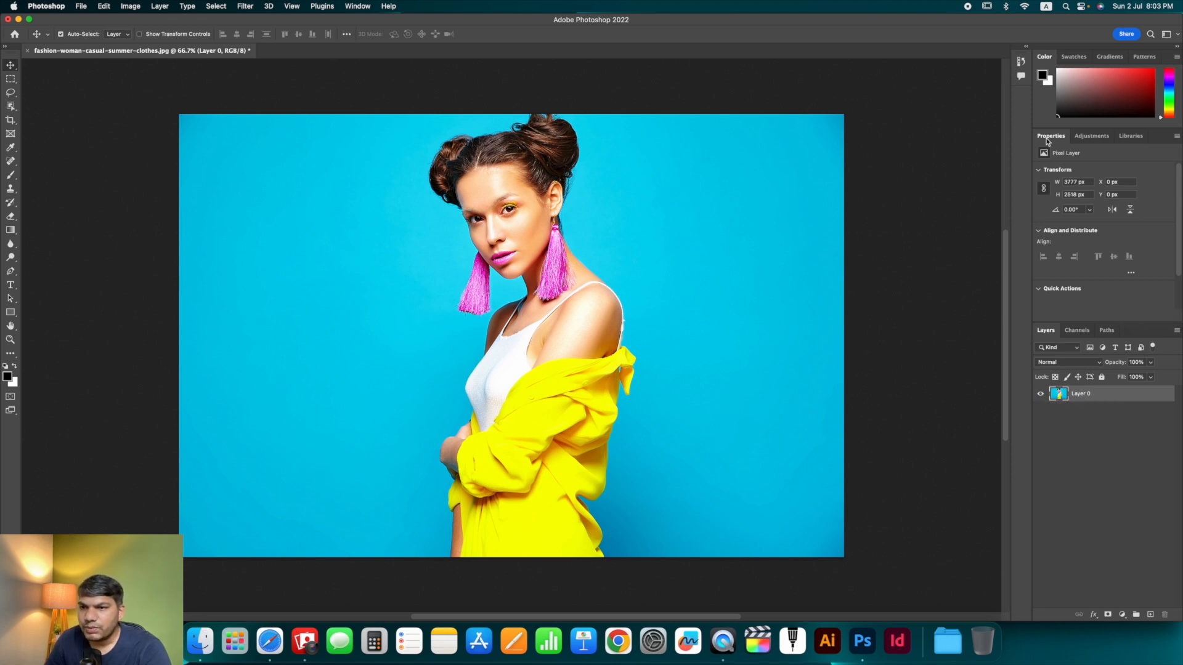
drag(1180, 213, 1180, 252)
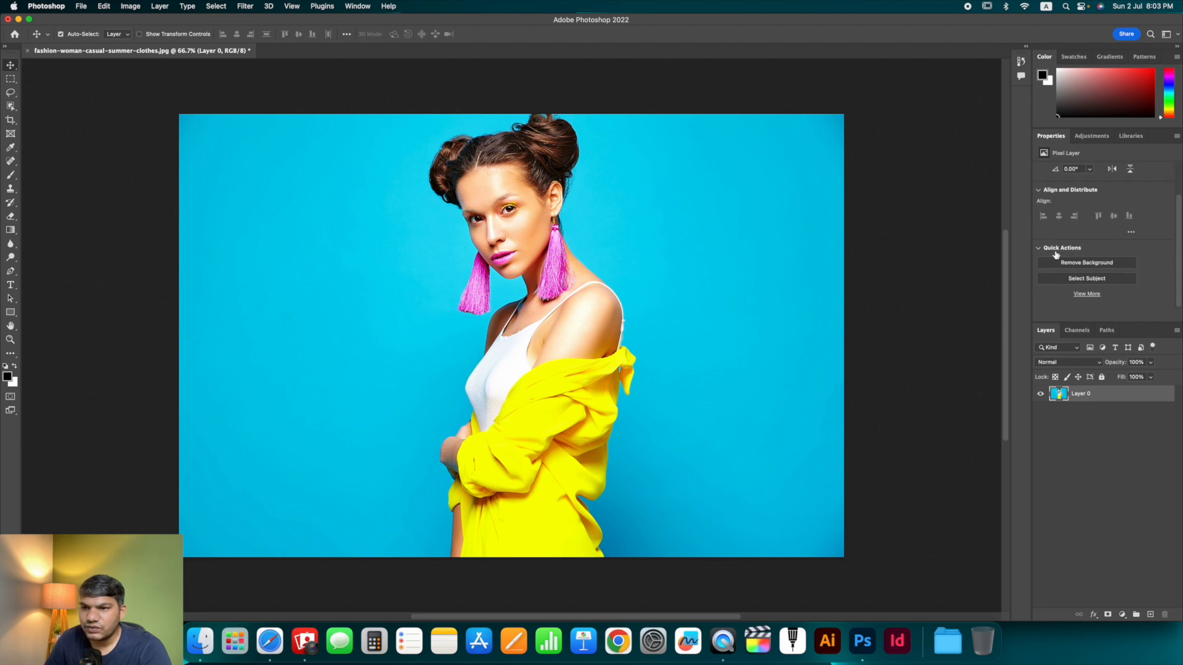
click(1095, 265)
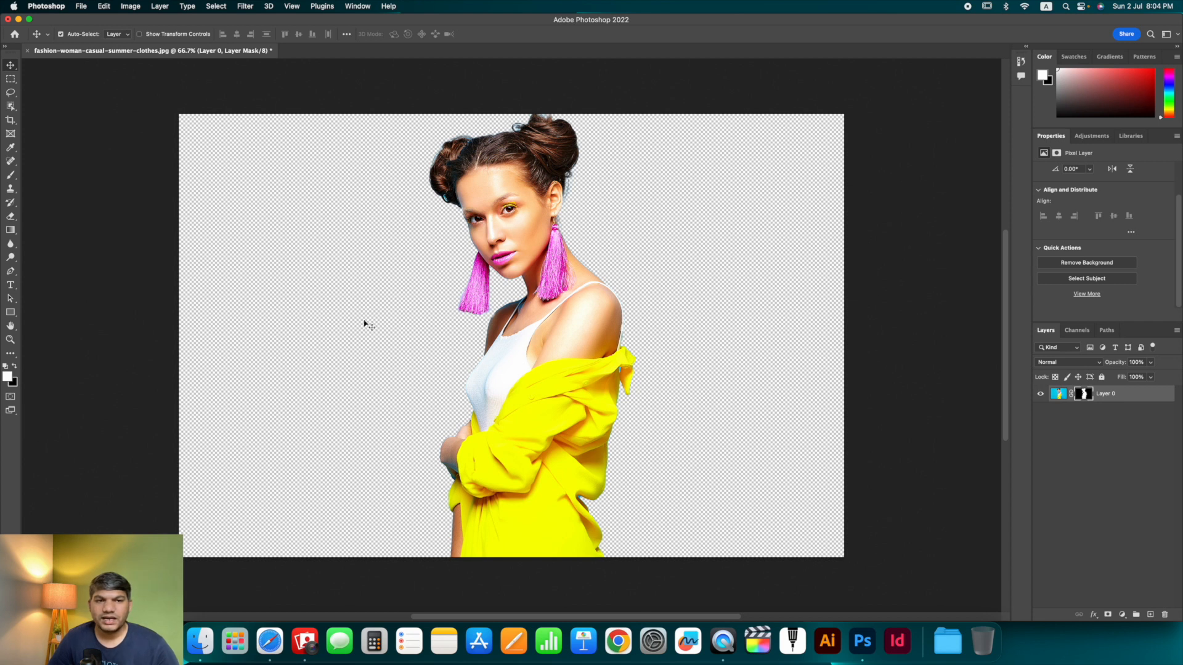
- Place the beautiful tropical beach image into the document as a new layer covering the canvas
scroll(368, 325, right, 1)
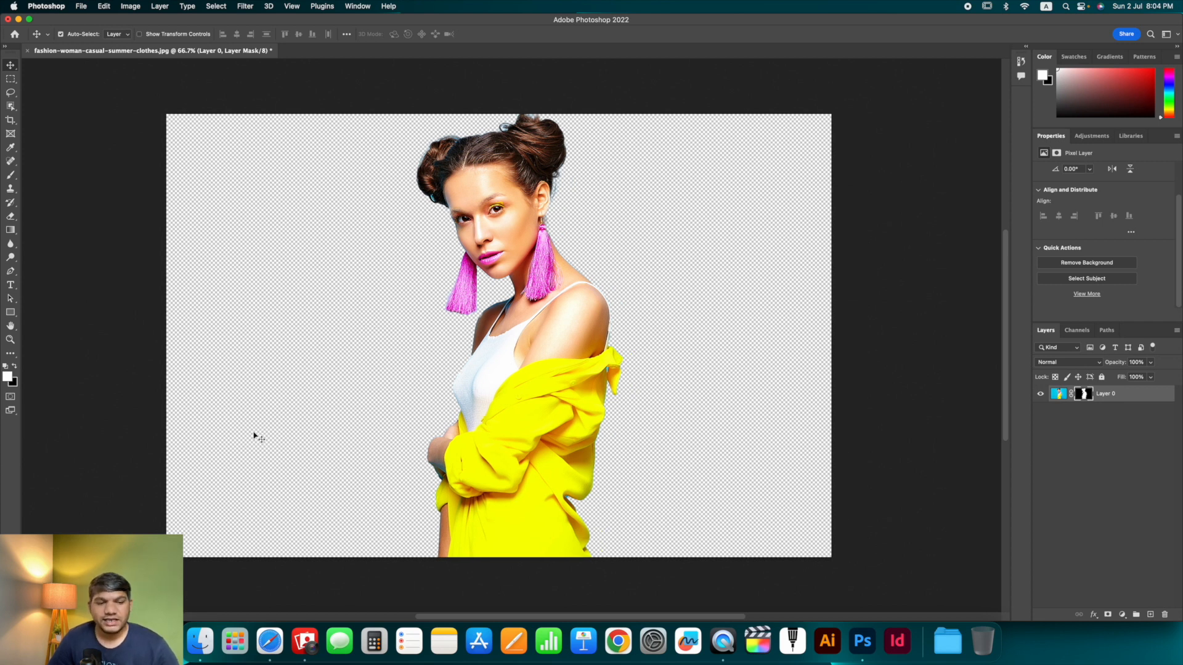
click(201, 642)
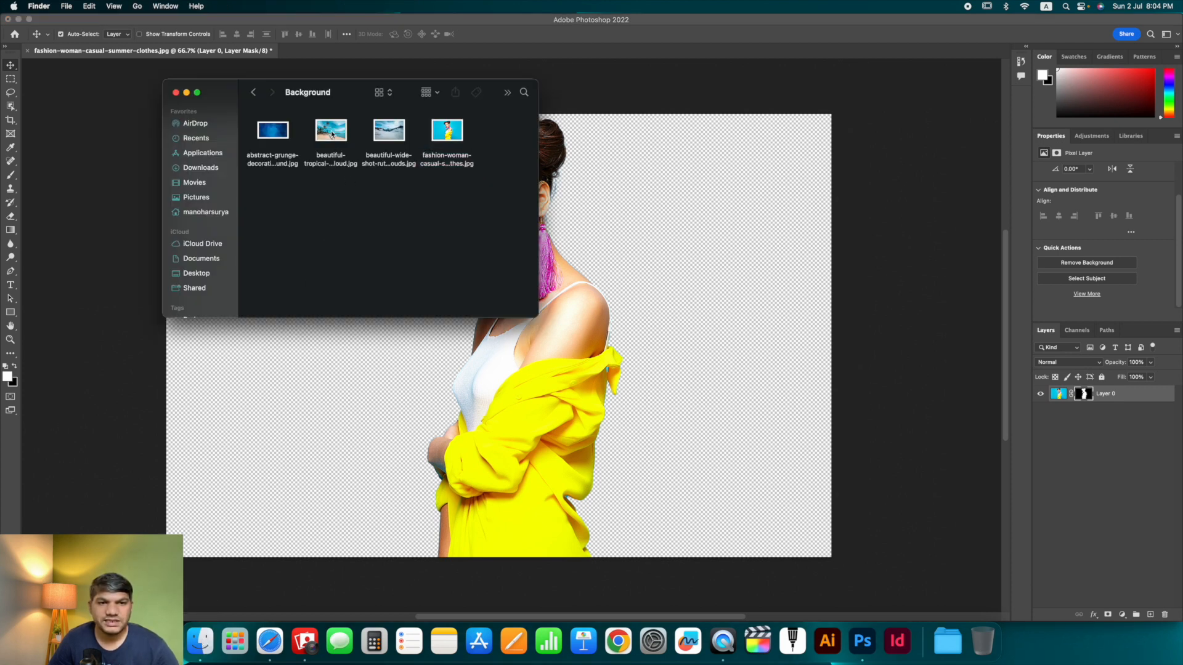
drag(332, 135, 712, 331)
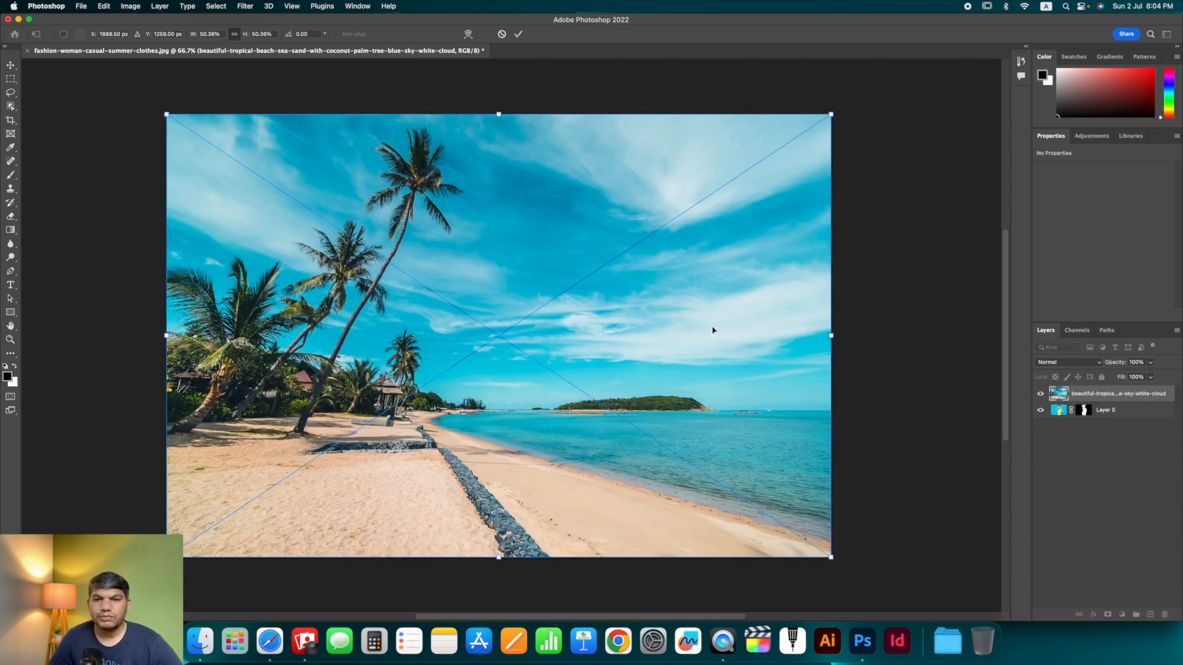
key(Return)
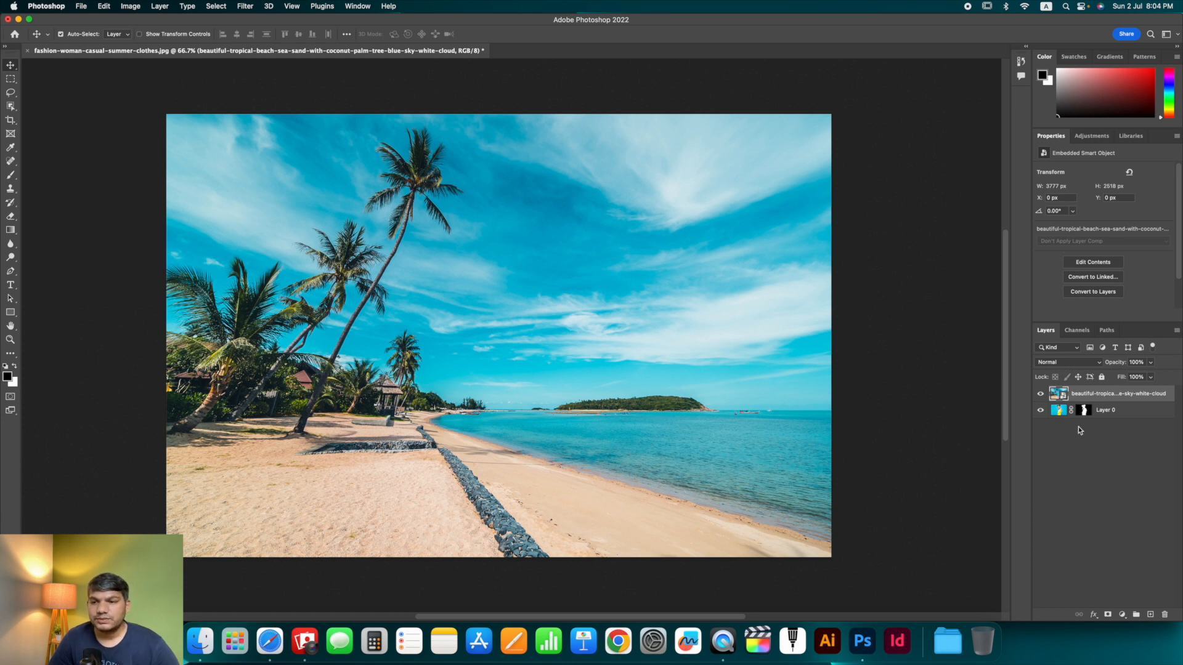
- Move the model's layer above the beach image layer in the layer stack
click(1084, 410)
click(1070, 411)
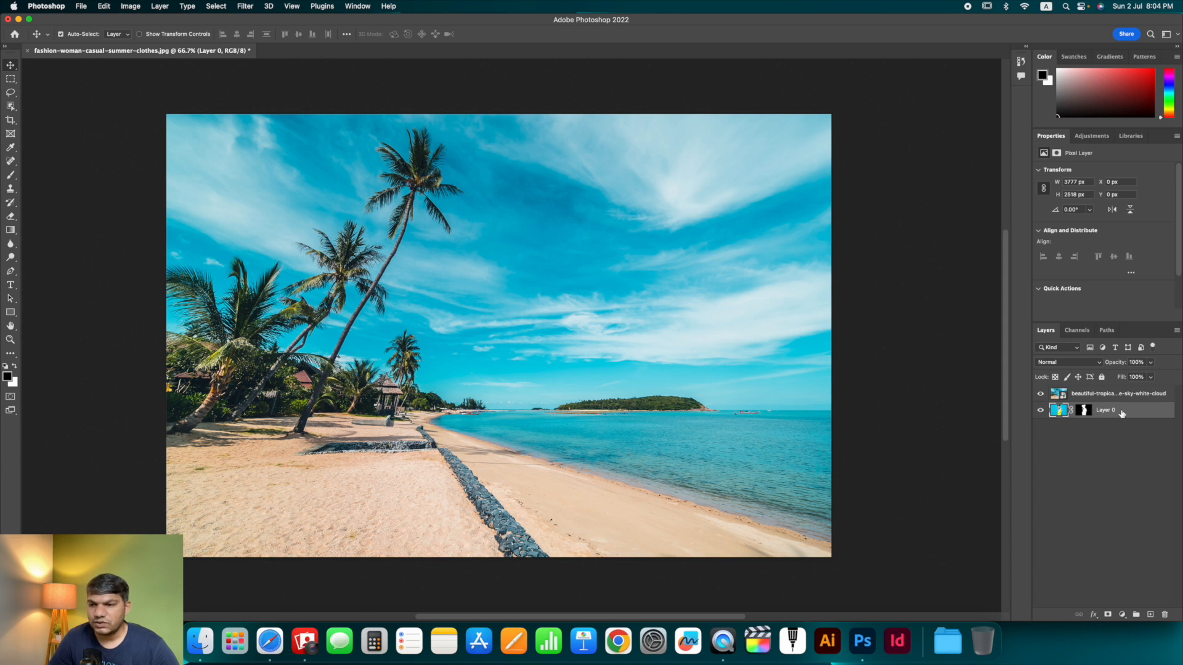
drag(1121, 413, 1121, 390)
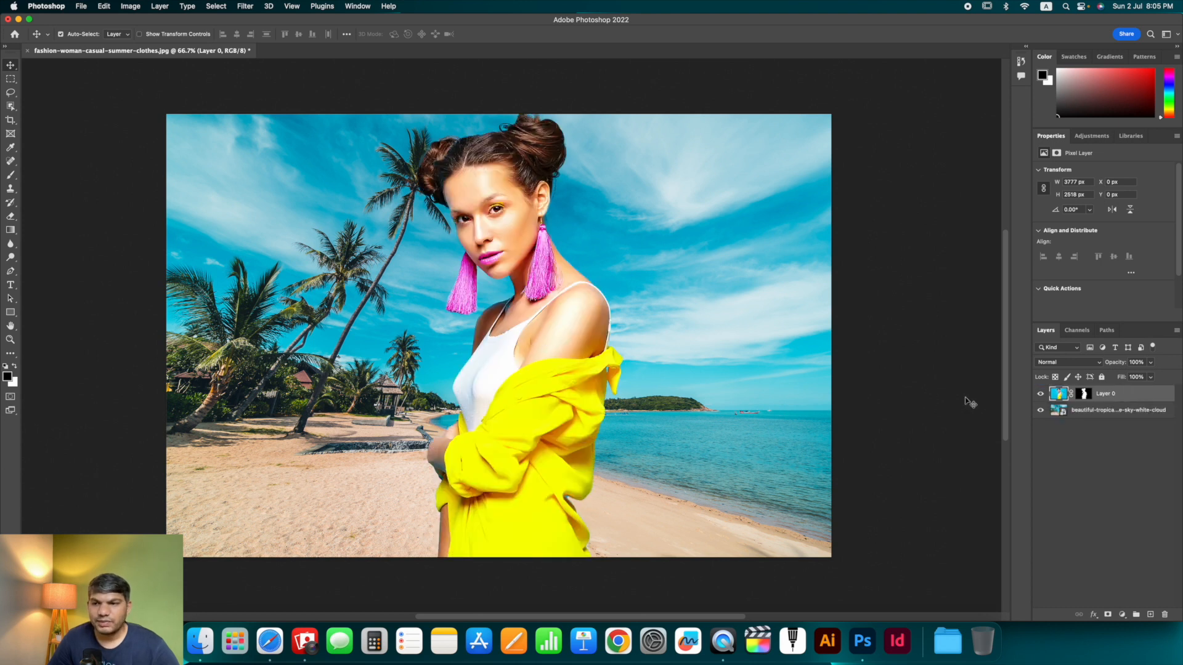
- Move the model to the right on the canvas, to about X 454 px
click(1089, 413)
click(1109, 400)
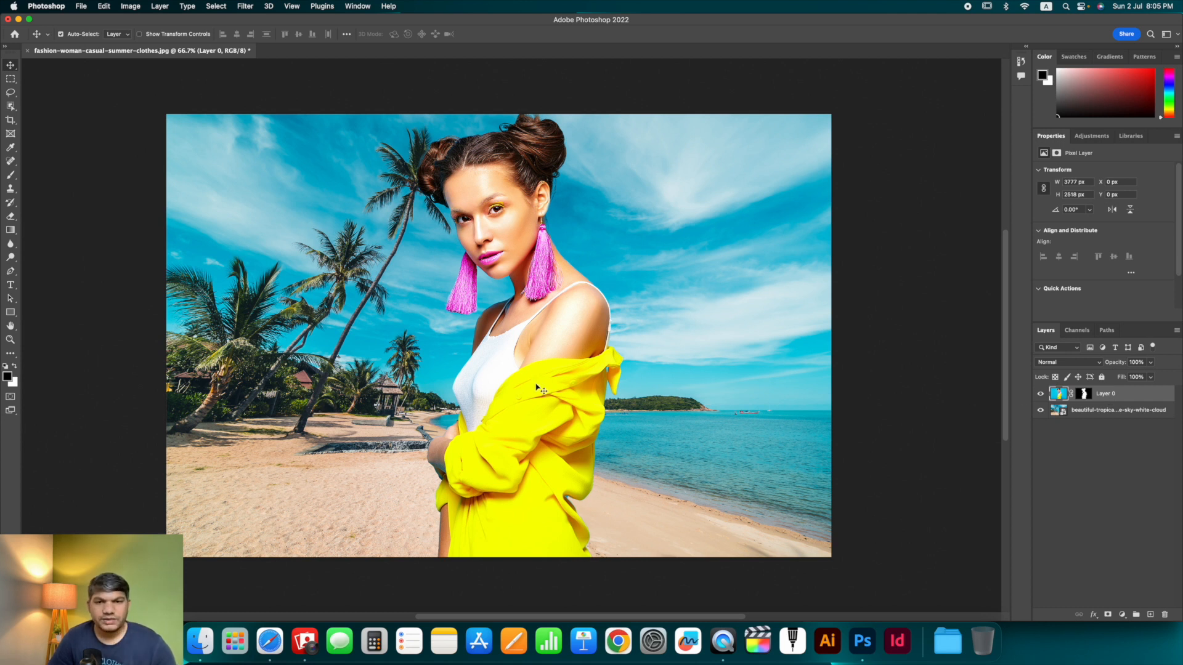
drag(535, 385, 618, 388)
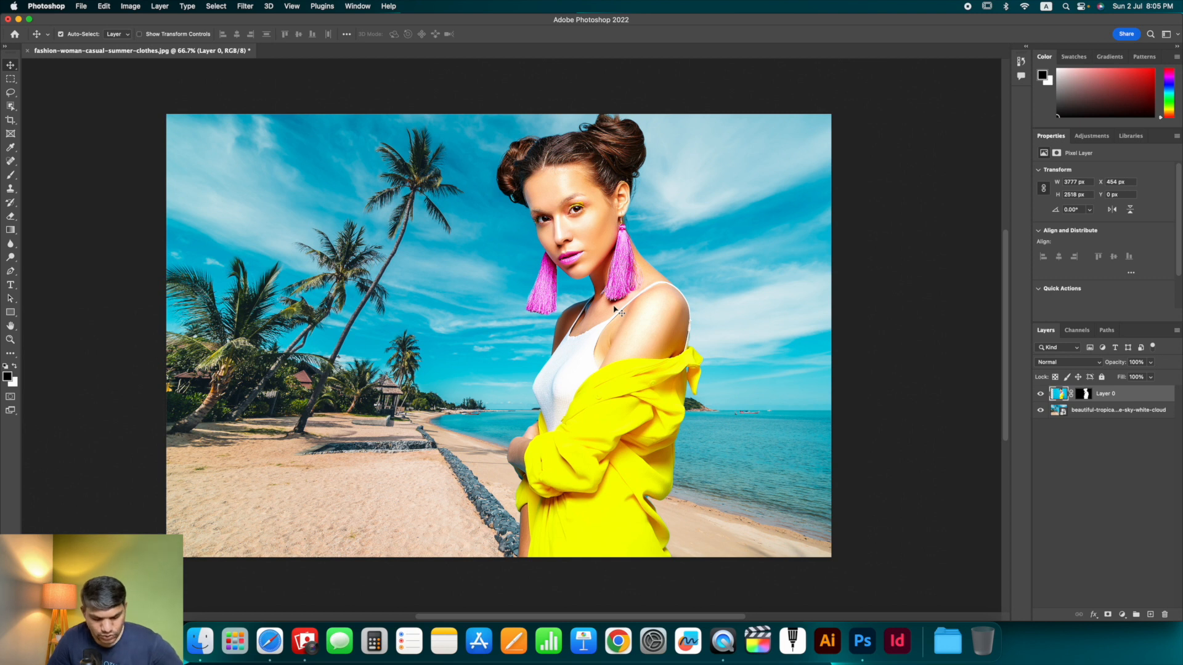
- Scale the model down to about 93% with Free Transform and apply it
key(super+t)
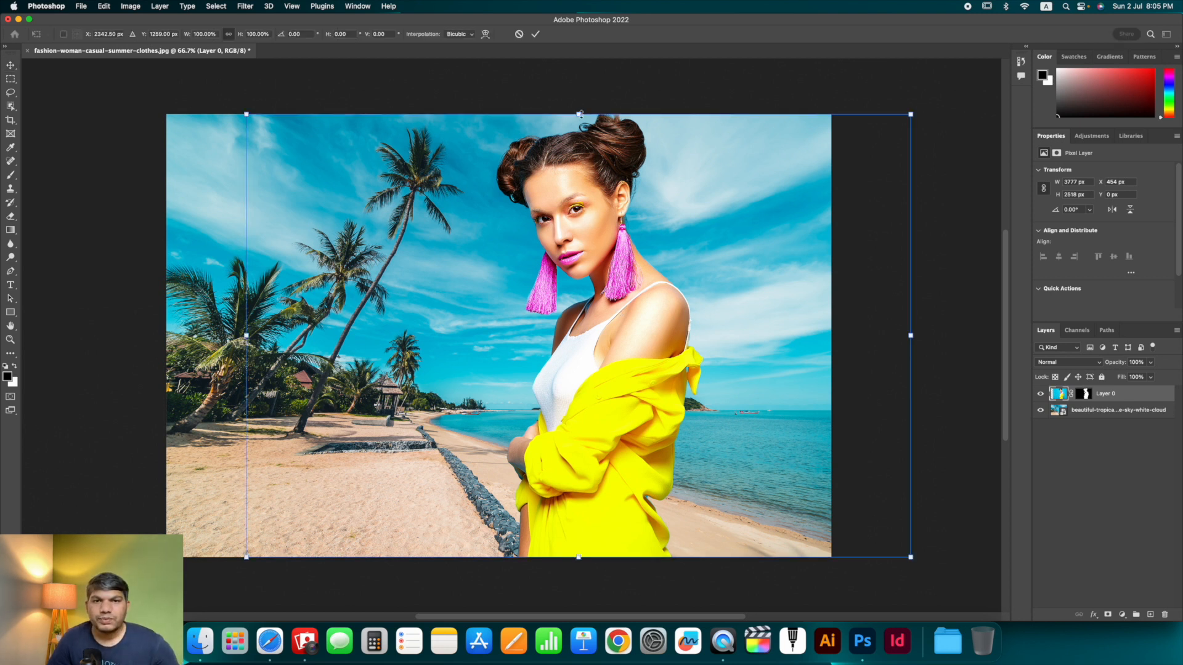
drag(579, 113, 580, 144)
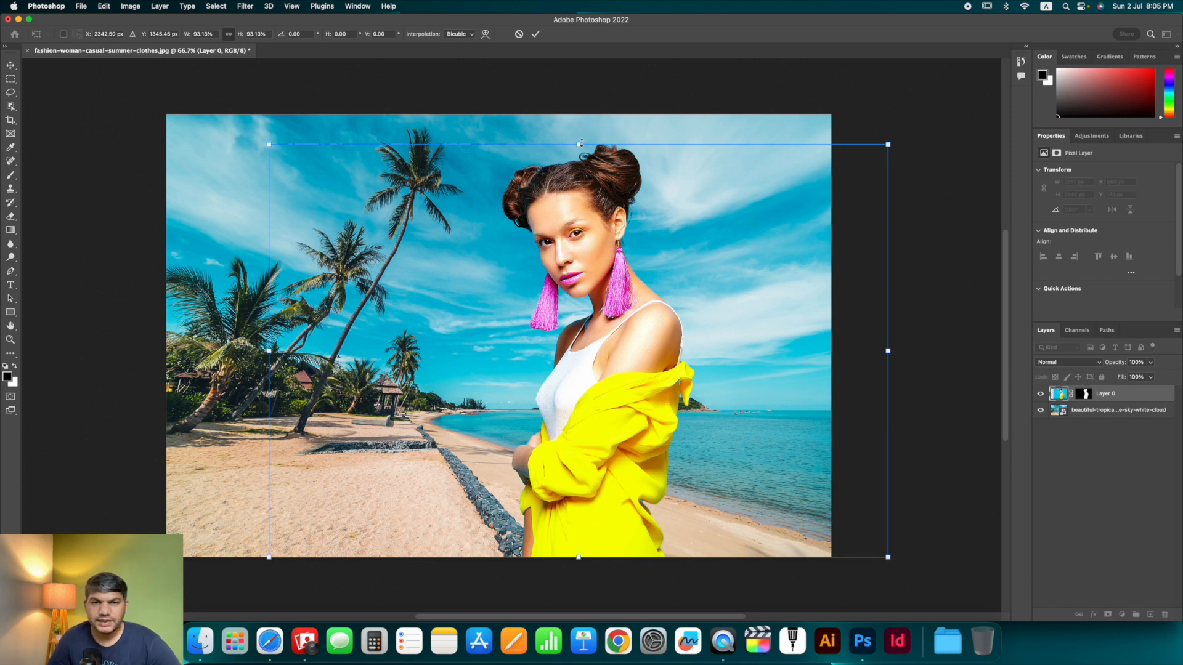
key(Return)
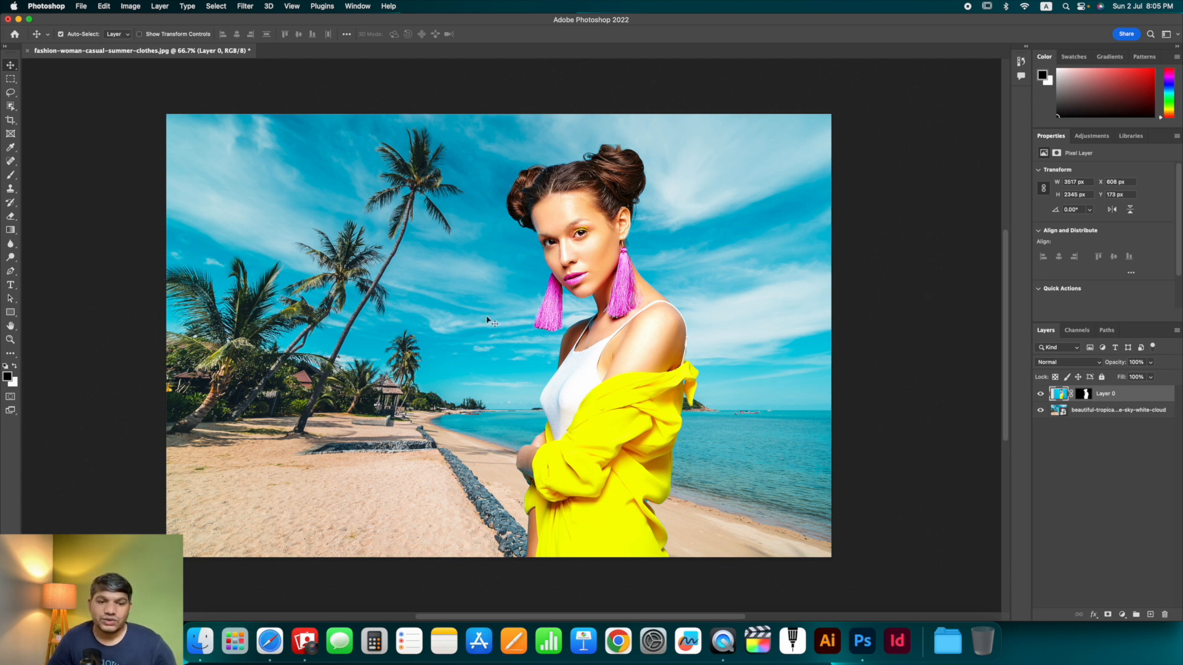
- Place the abstract grunge texture image and stretch it to fill the whole canvas
click(201, 642)
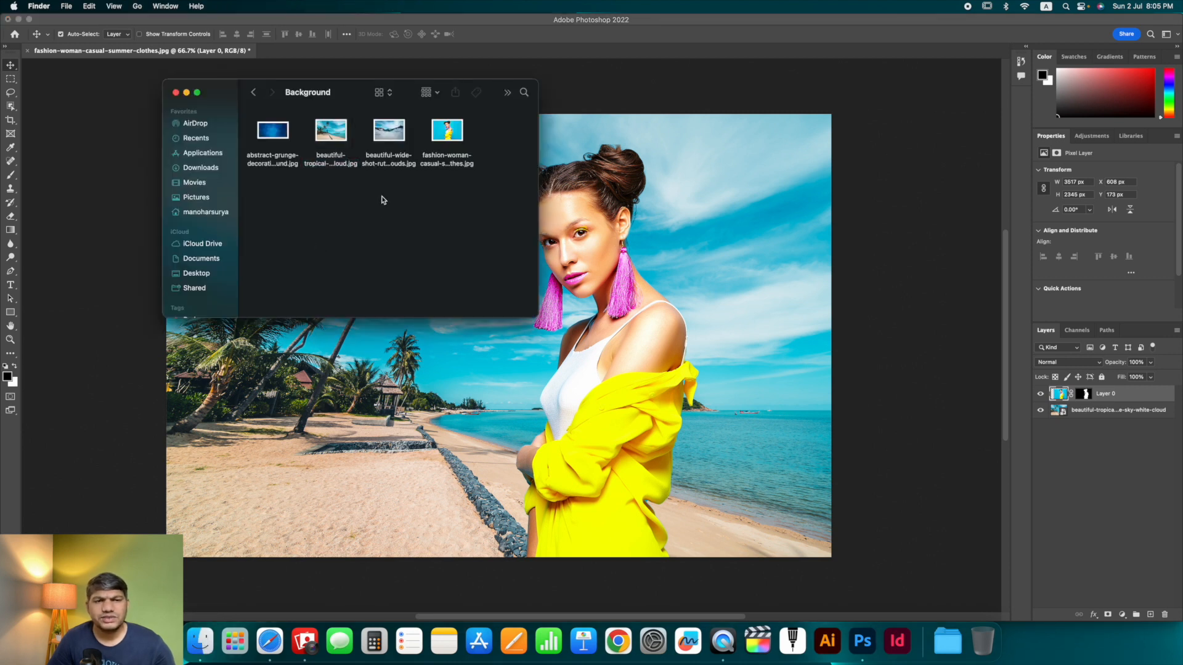
click(277, 138)
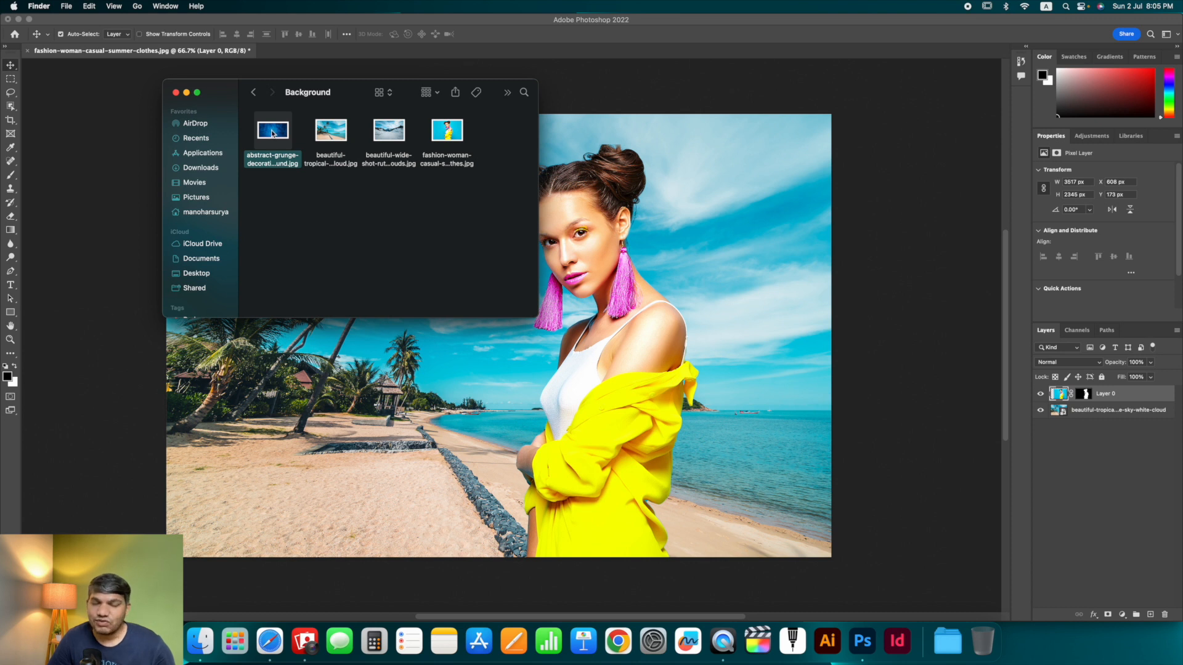
drag(273, 134, 587, 336)
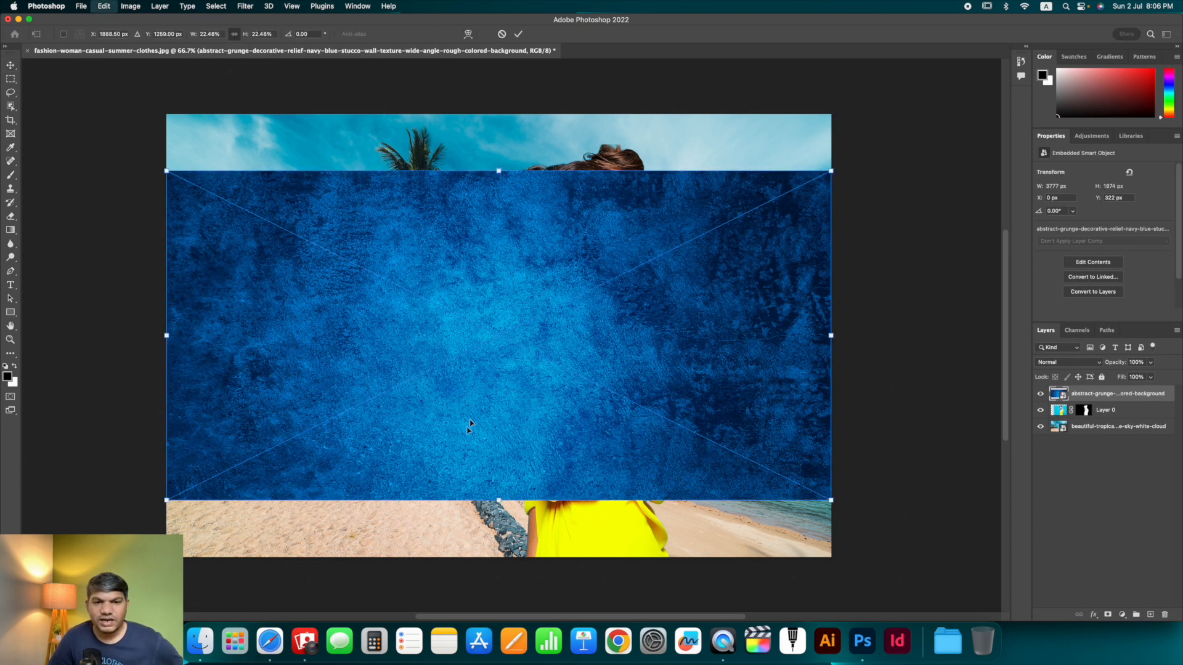
drag(498, 500, 499, 558)
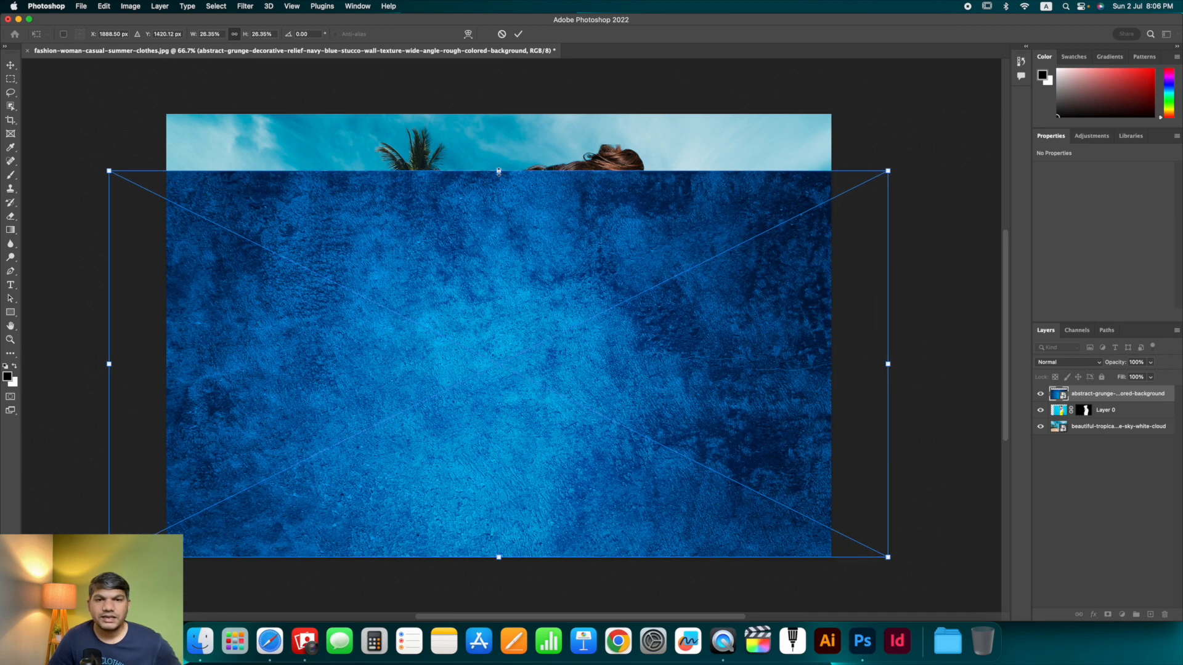
drag(499, 170, 503, 113)
key(Return)
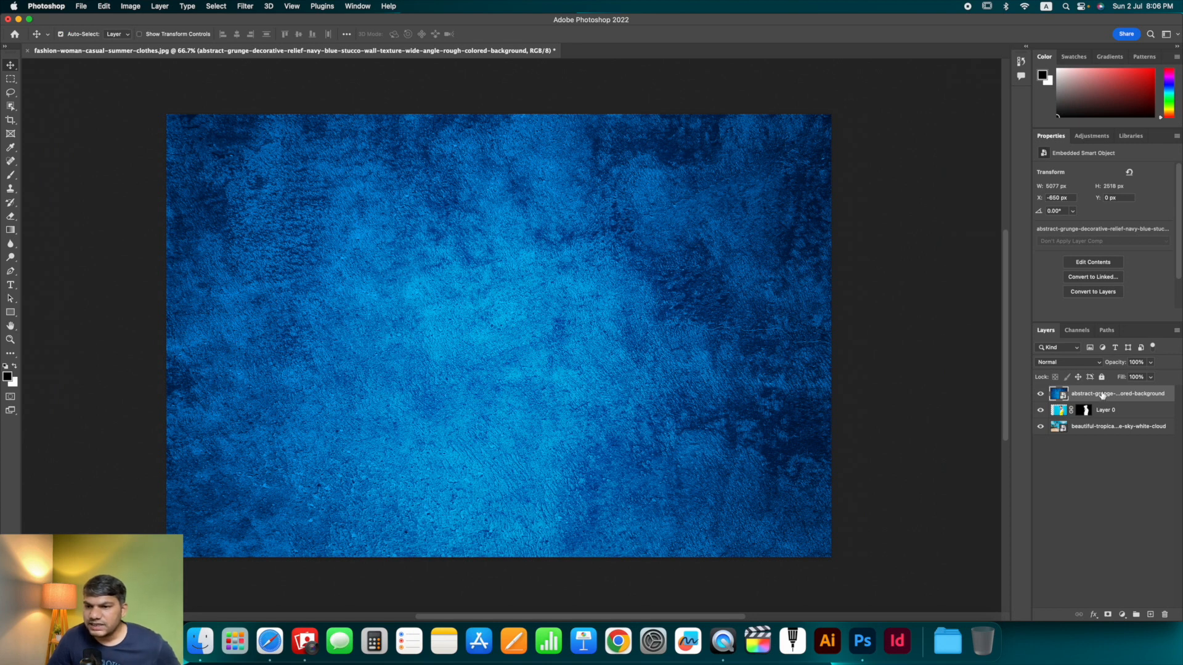
- Move the grunge texture layer below the model's layer, then hide it
drag(1103, 396, 1104, 415)
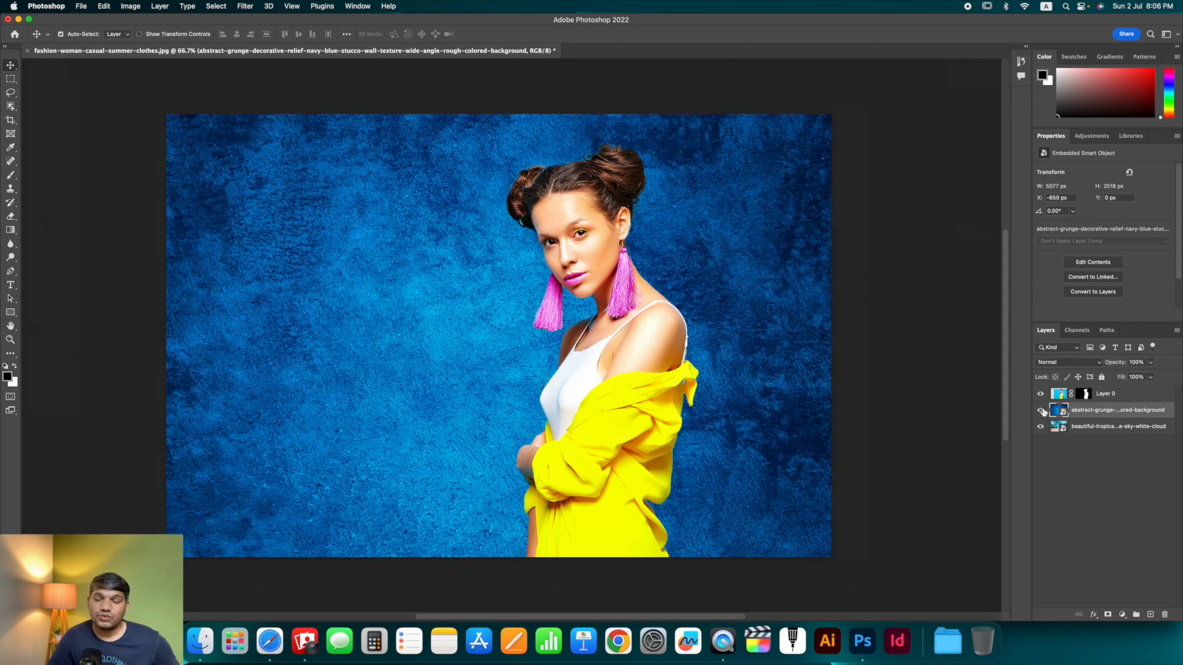
shift+click(1084, 397)
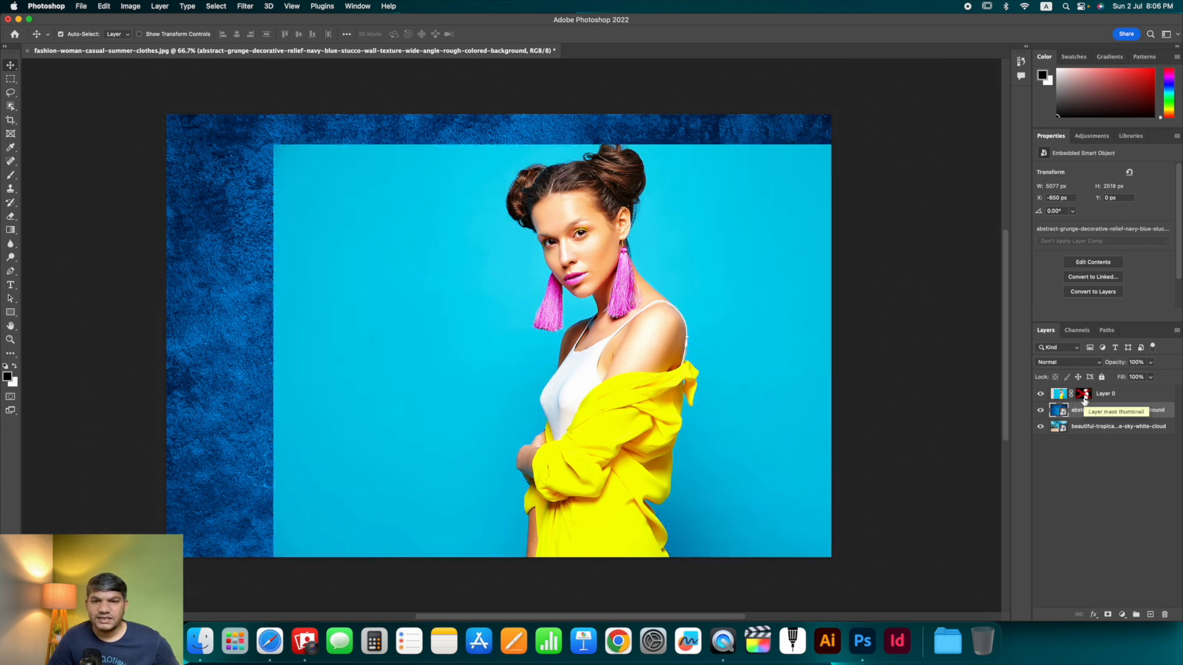
shift+click(1084, 398)
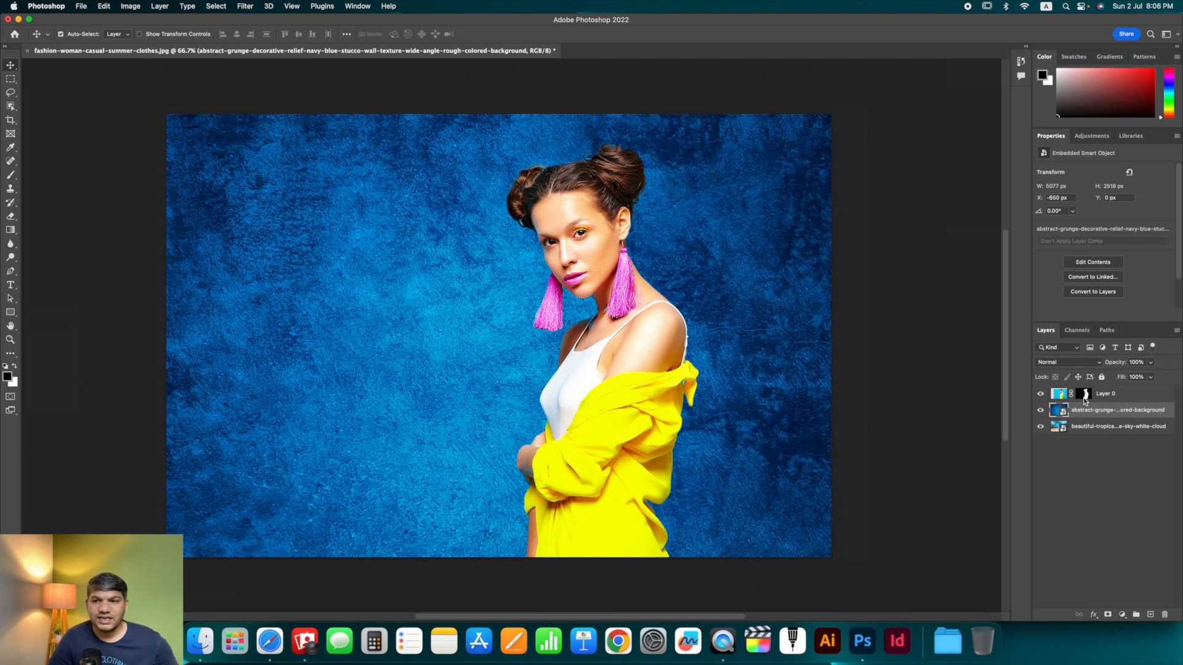
click(1040, 410)
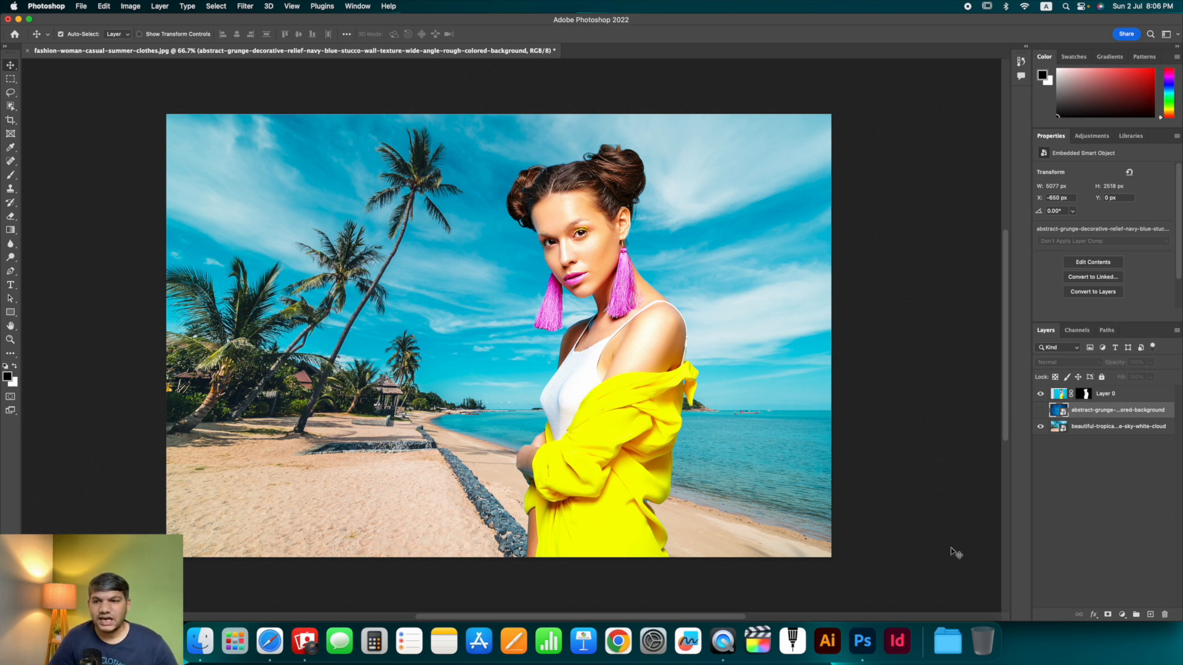
- Add a Solid Color fill layer set to bright red behind the model
click(1122, 615)
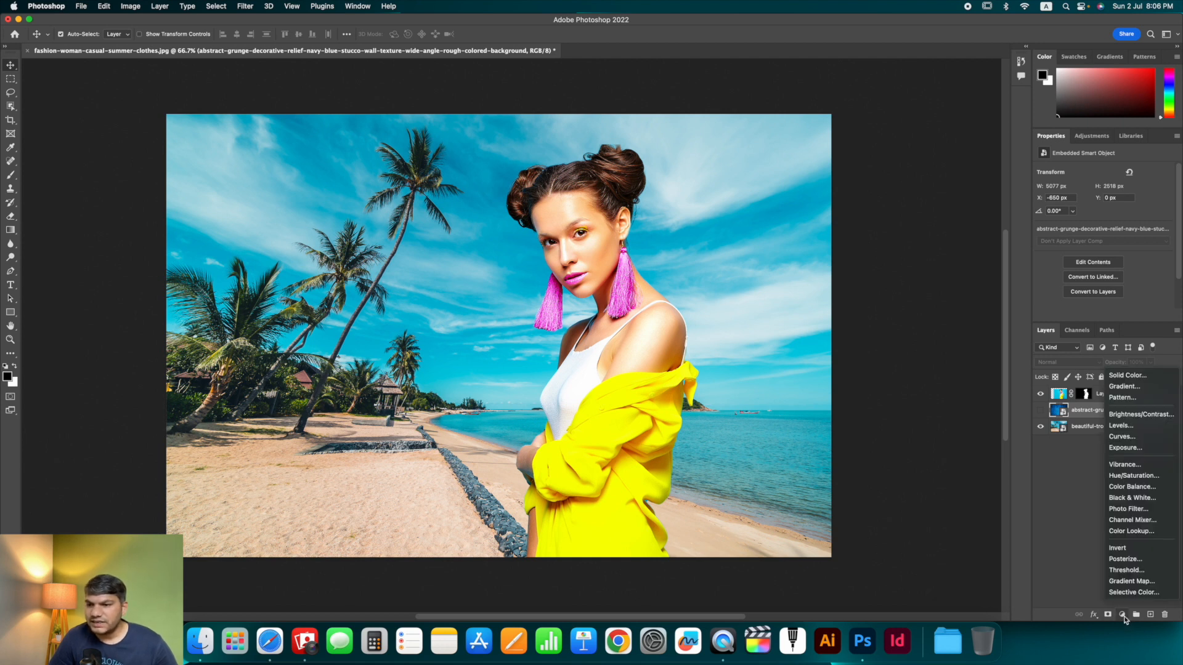
click(1142, 378)
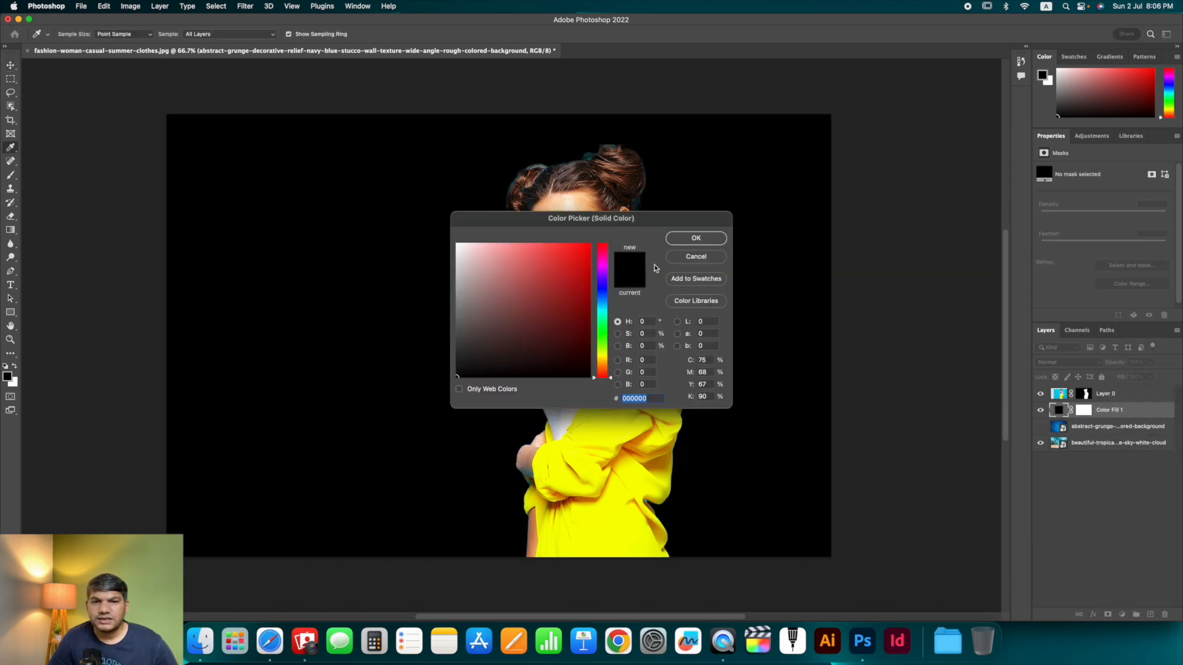
click(575, 261)
mouse_move(575, 261)
mouse_down()
mouse_move(553, 324)
mouse_move(604, 335)
mouse_move(600, 229)
mouse_up()
click(696, 242)
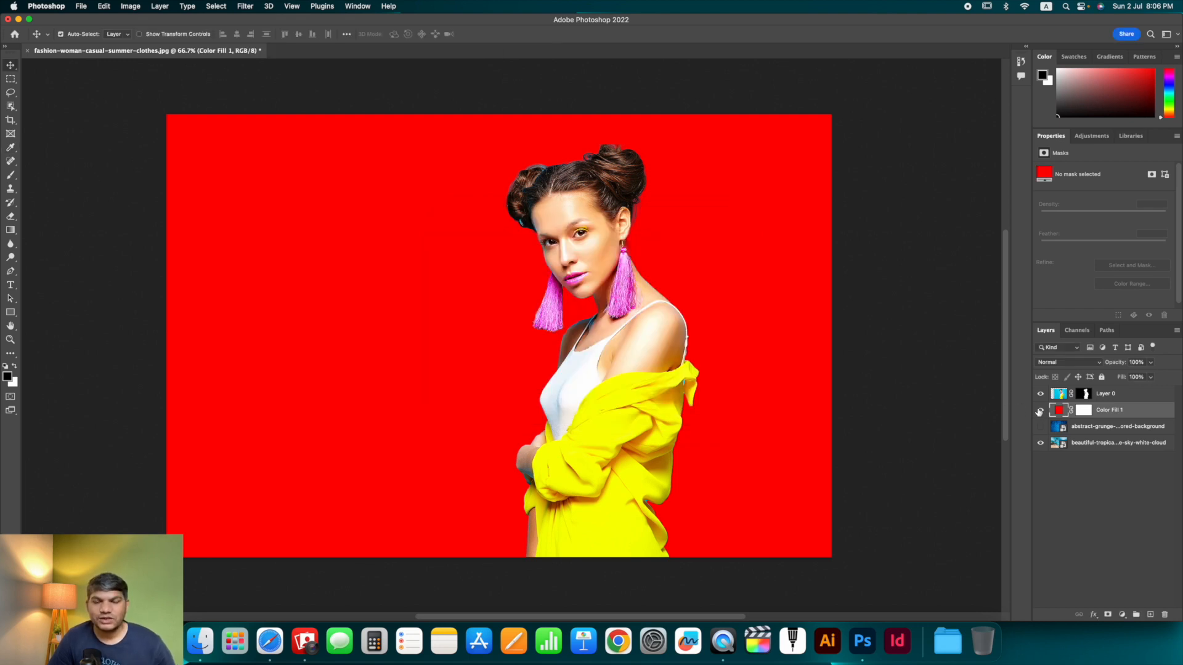
- Add a Gradient Fill layer above the red fill using a purple-to-pink preset from the Purples gradient folder
click(1121, 614)
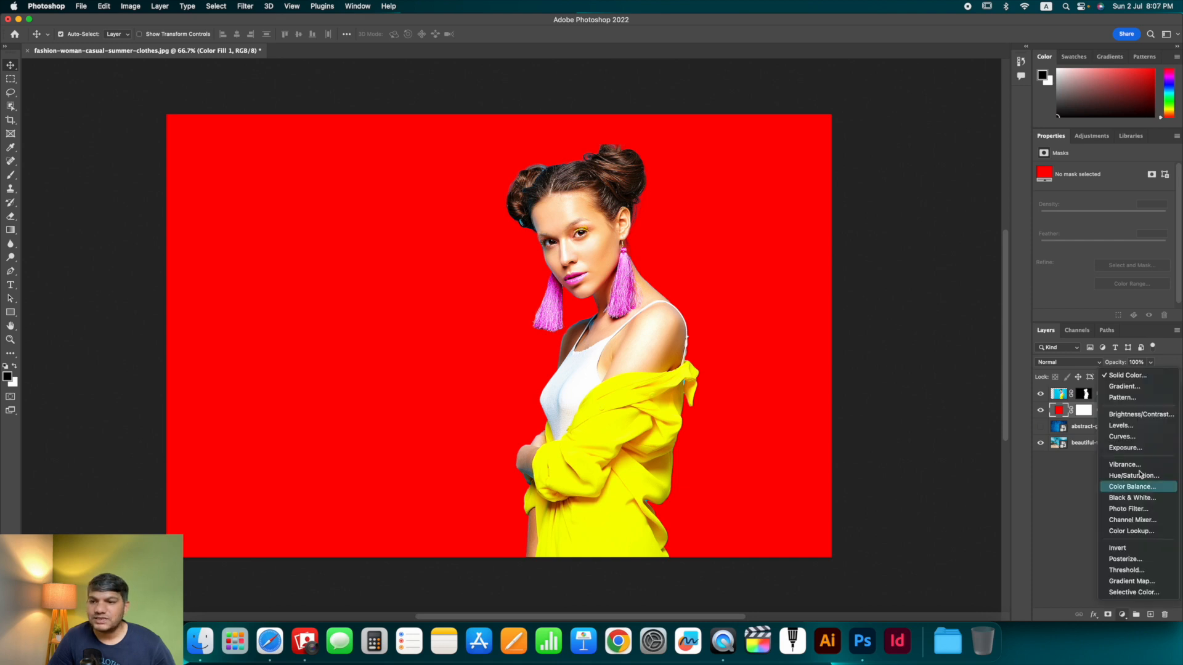
click(1116, 393)
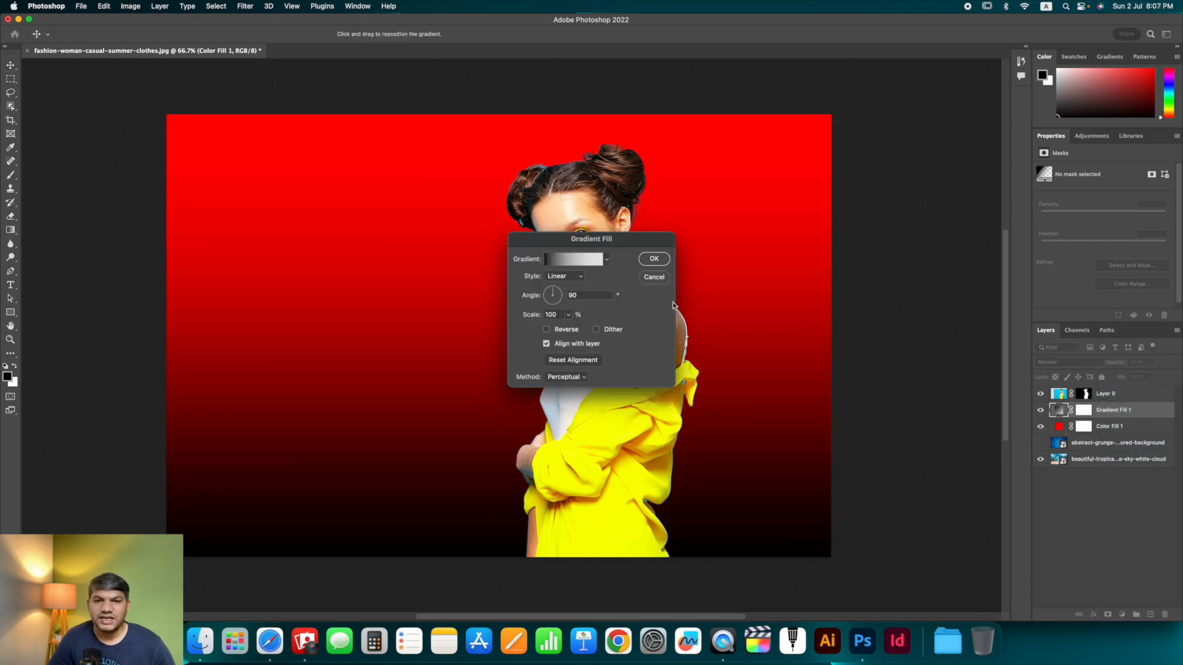
click(607, 260)
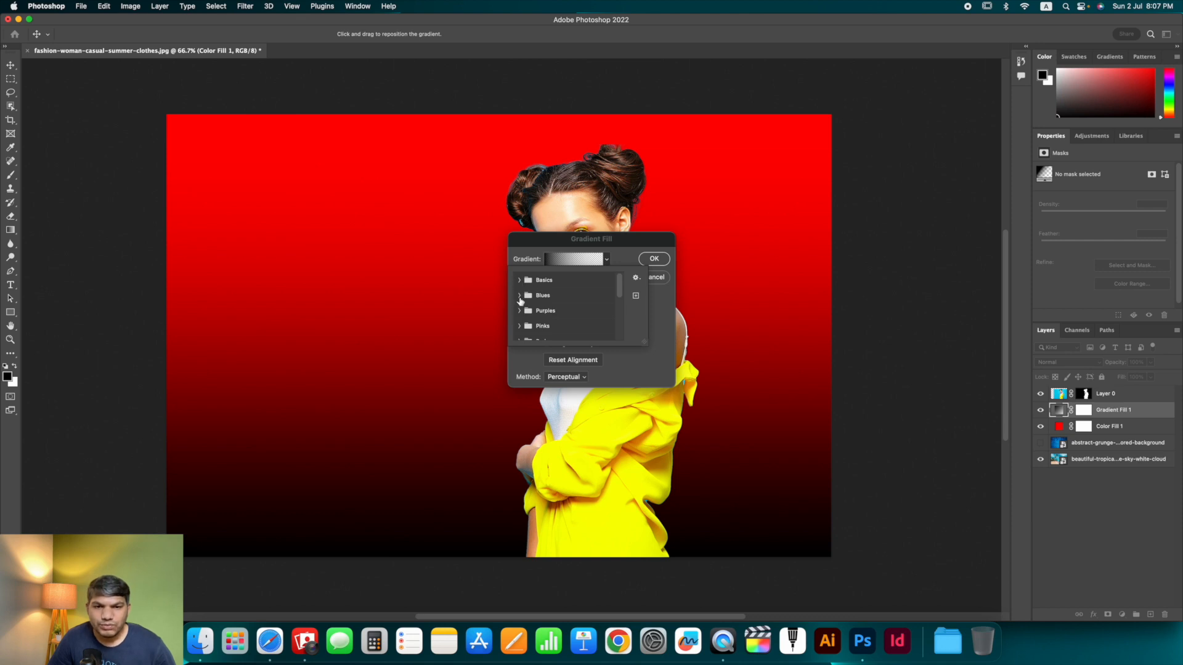
click(519, 296)
click(519, 296)
click(519, 281)
click(519, 280)
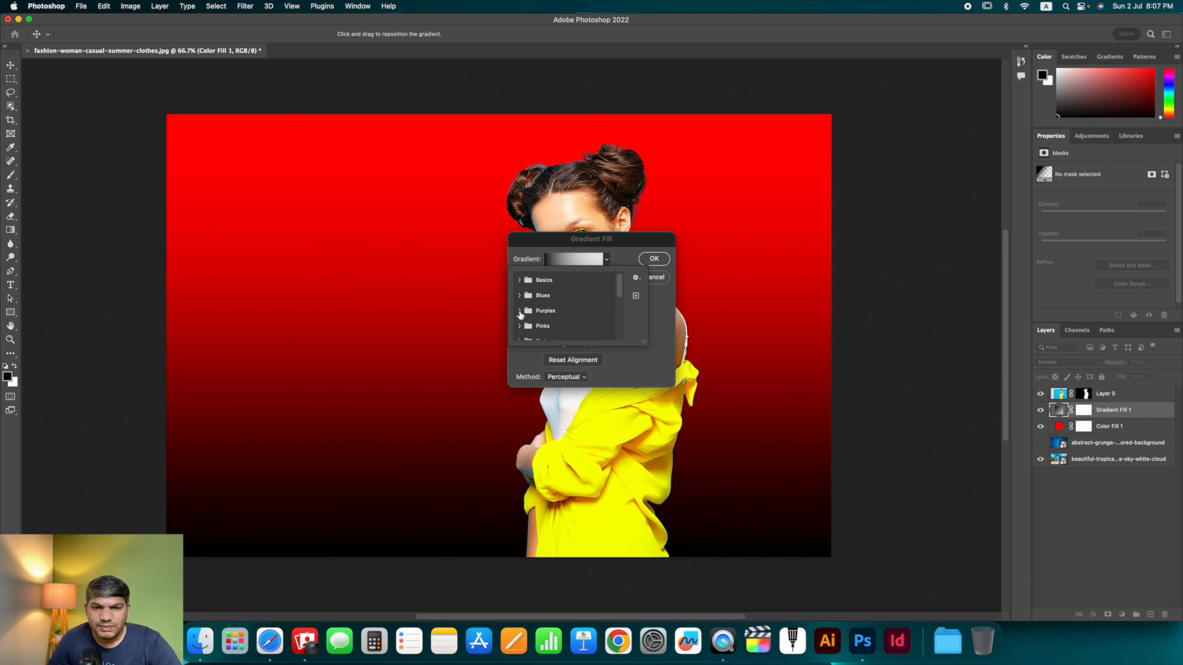
click(519, 311)
scroll(579, 335, down, 3)
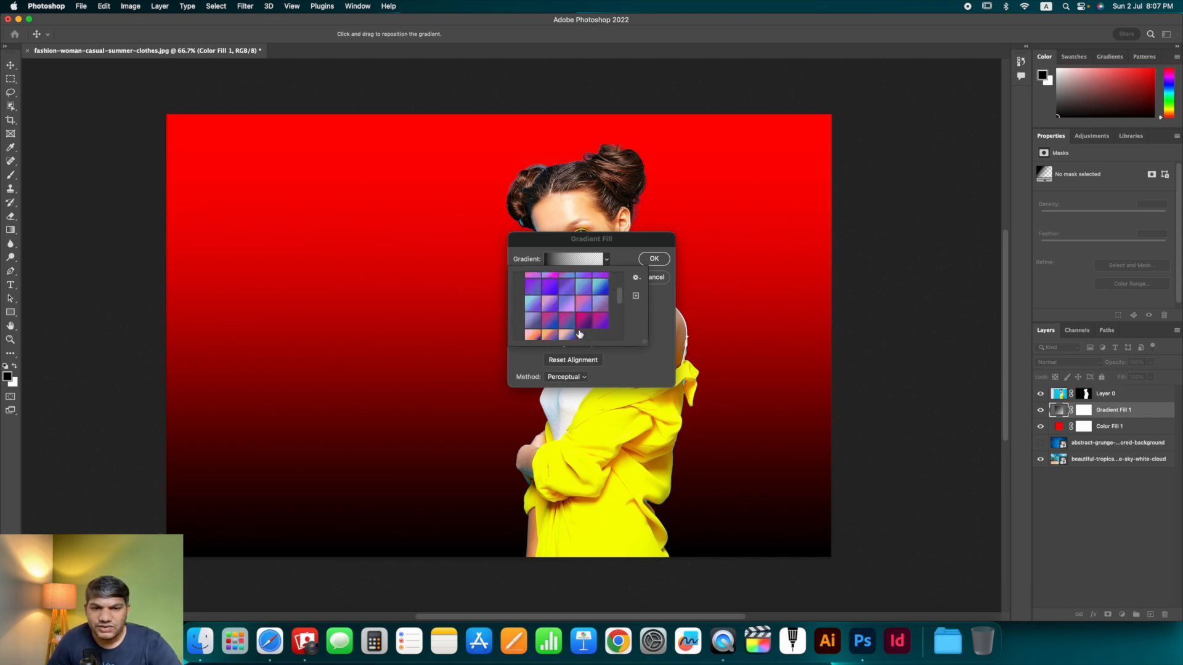
click(577, 326)
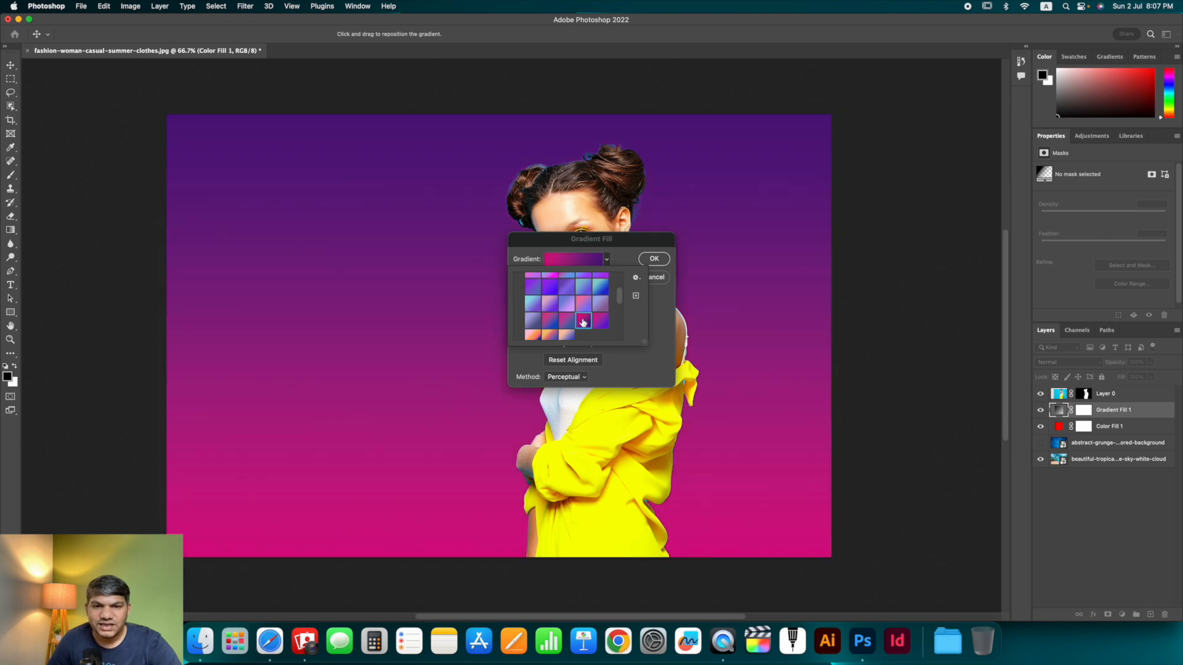
click(598, 321)
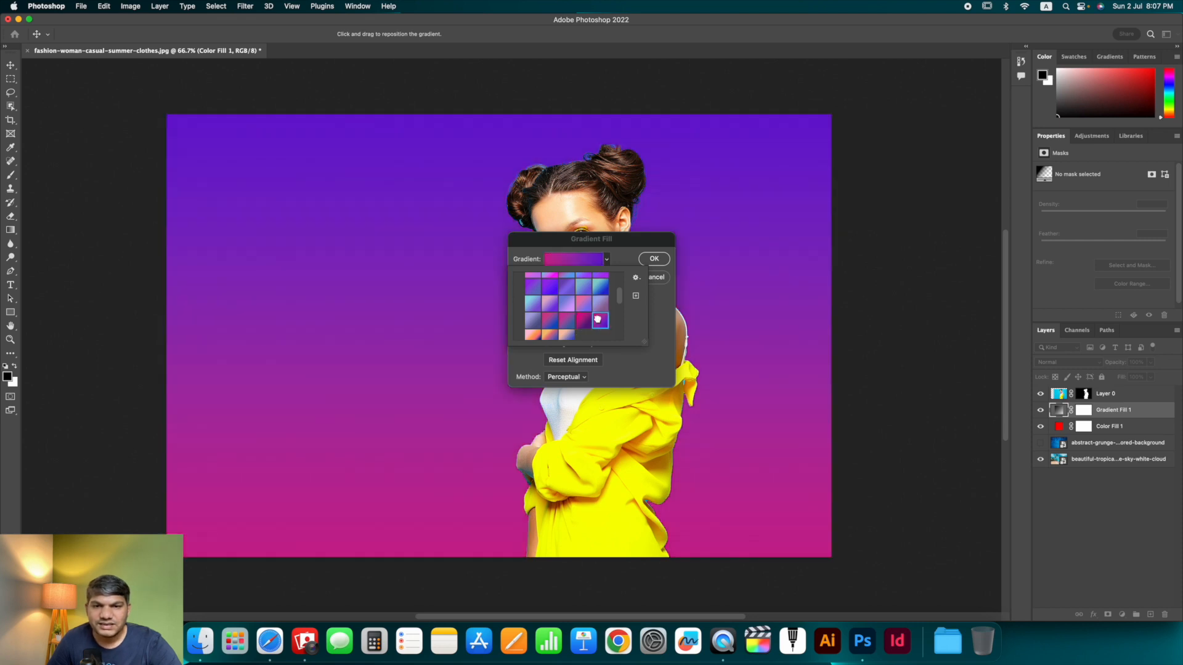
click(663, 305)
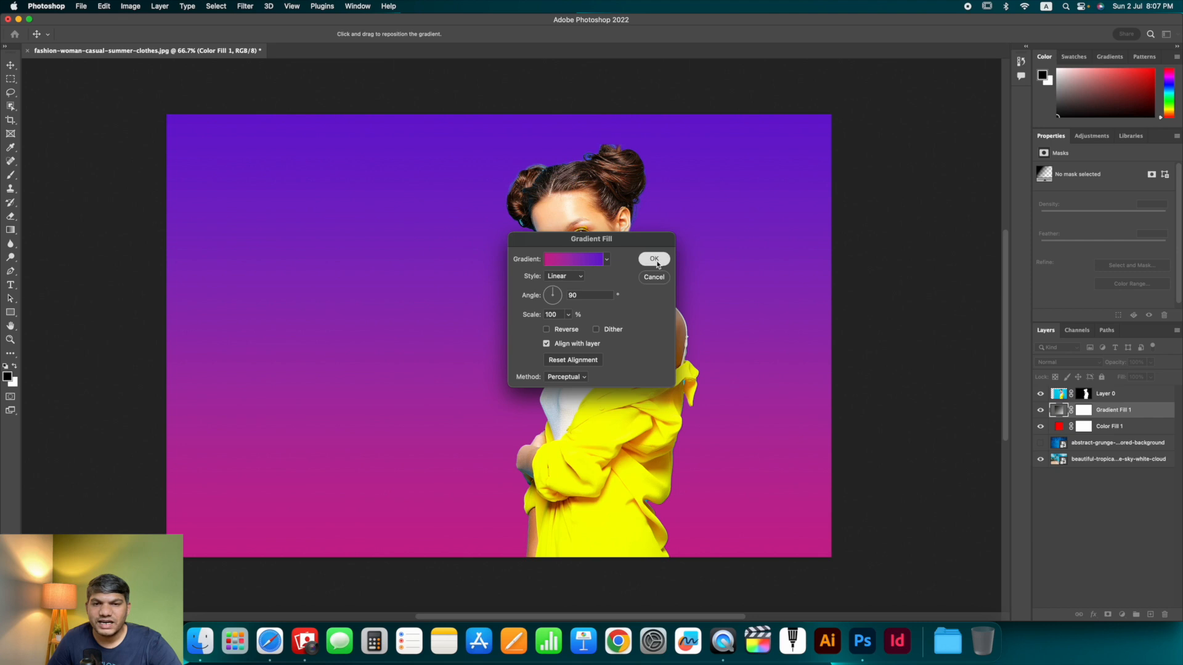
click(654, 259)
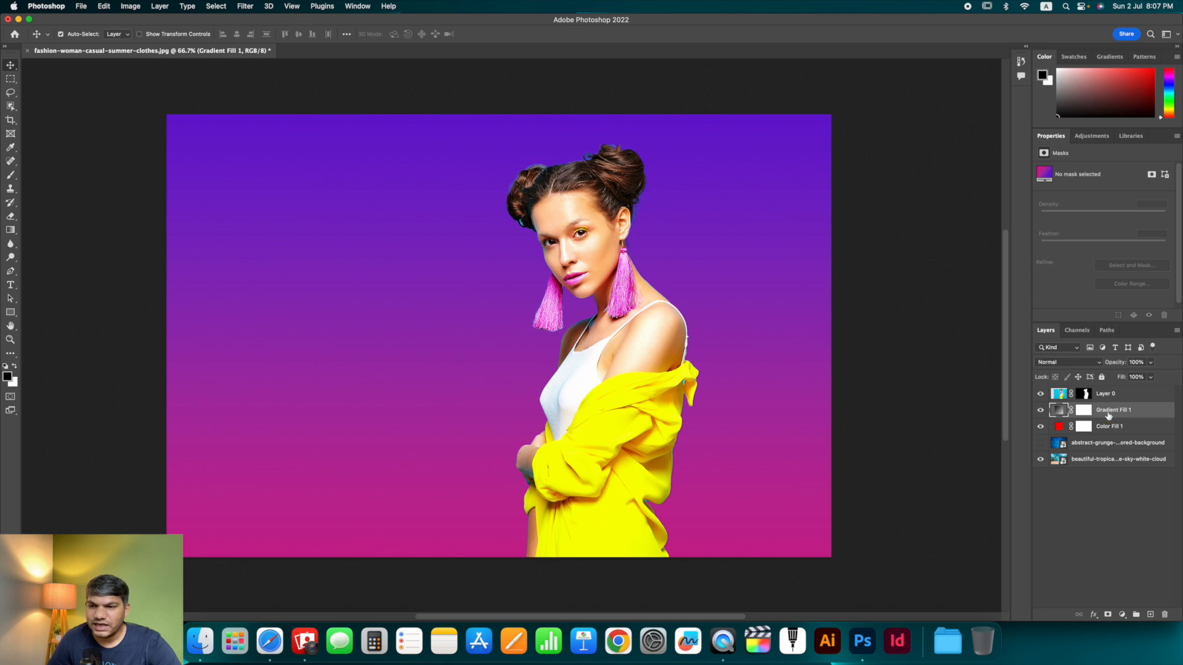
- Reopen the gradient fill settings, switch the style to Radial and reposition its center near the model
double_click(1061, 411)
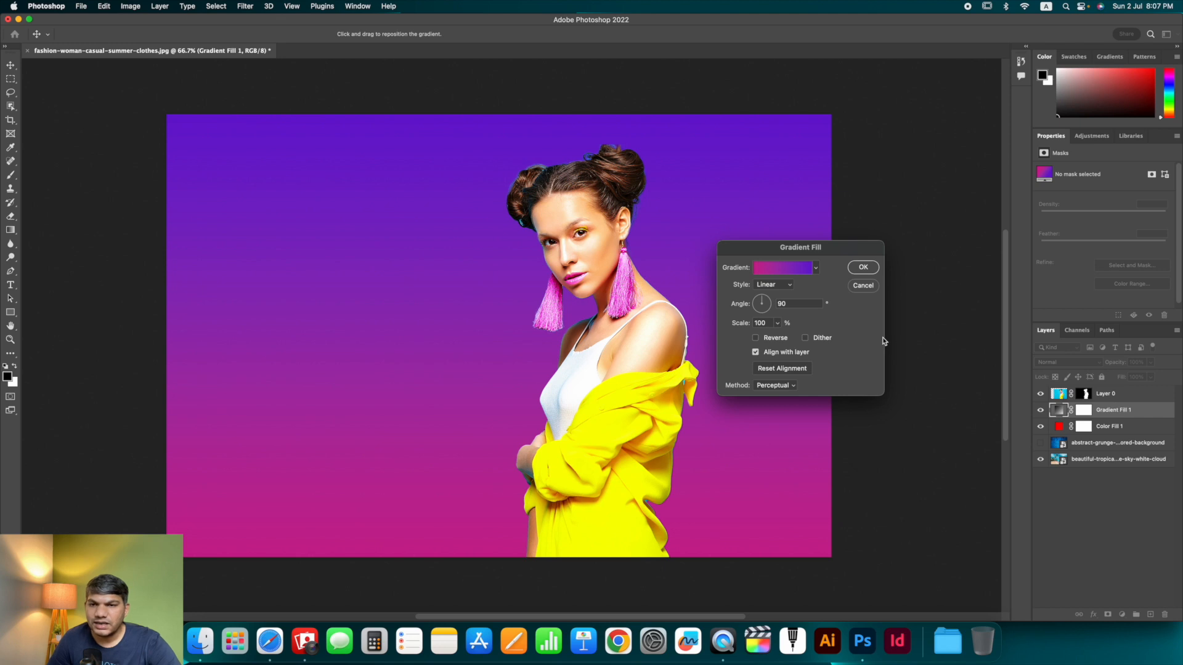
drag(828, 251, 831, 243)
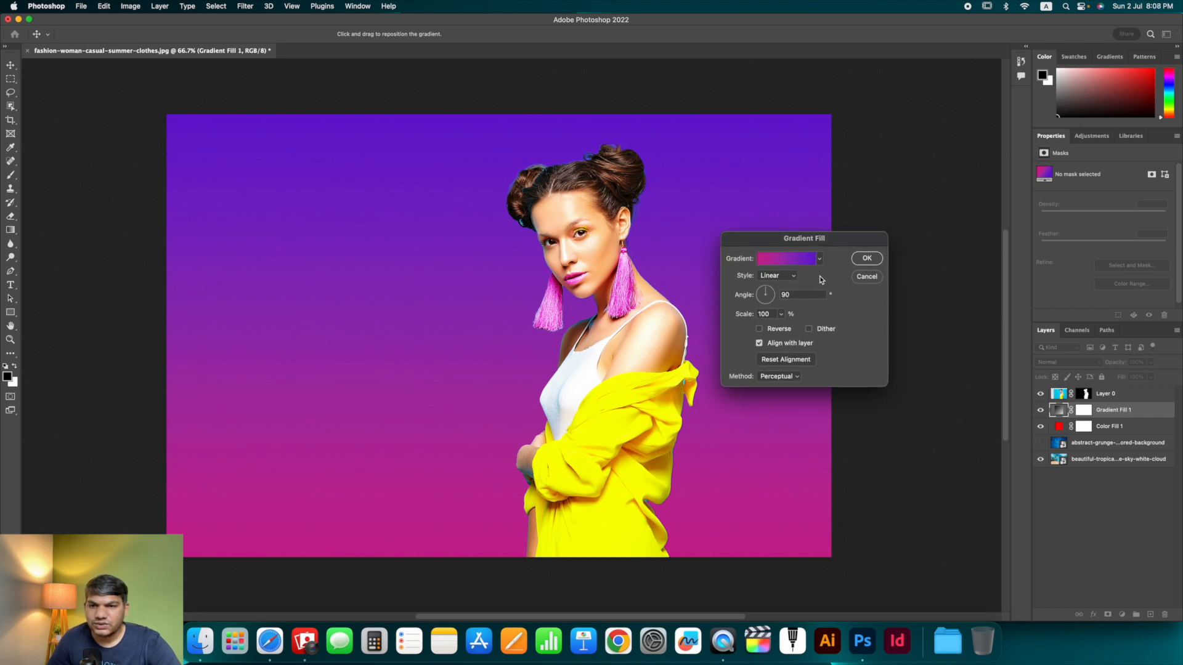
click(775, 279)
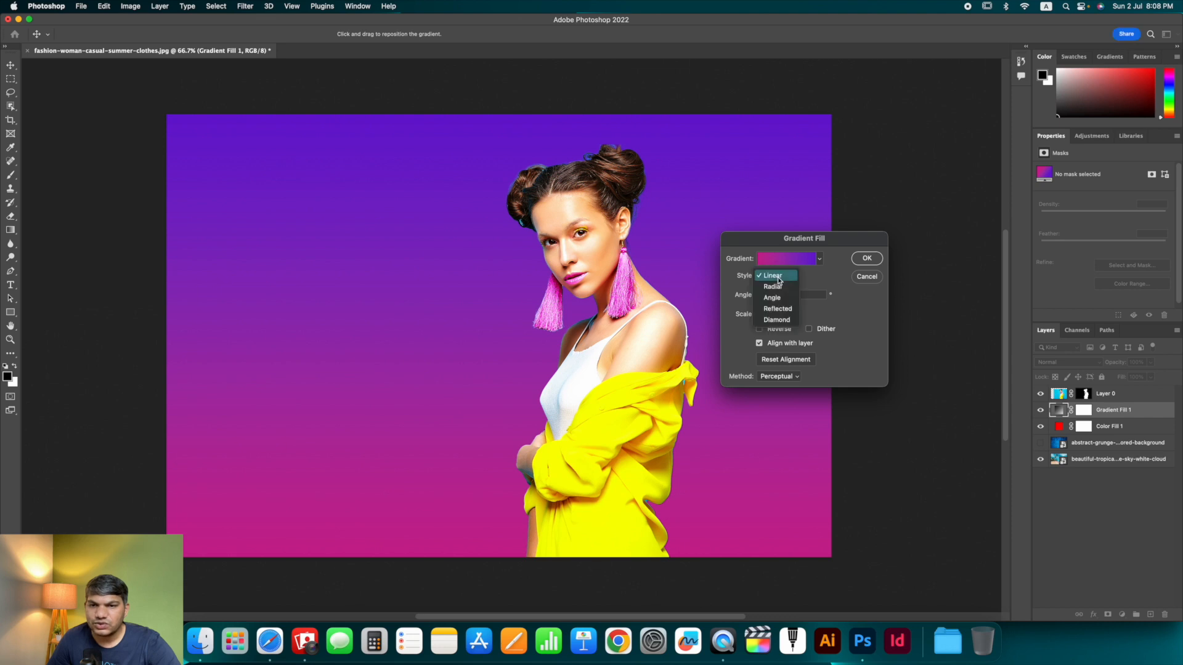
click(780, 288)
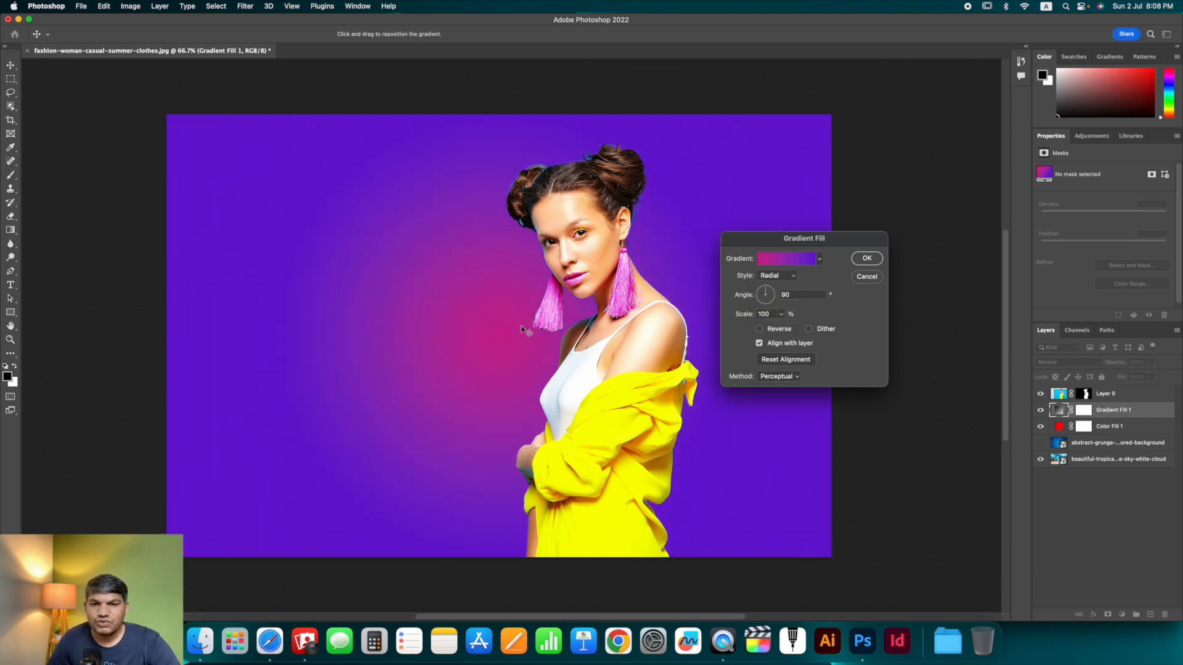
drag(526, 333, 602, 440)
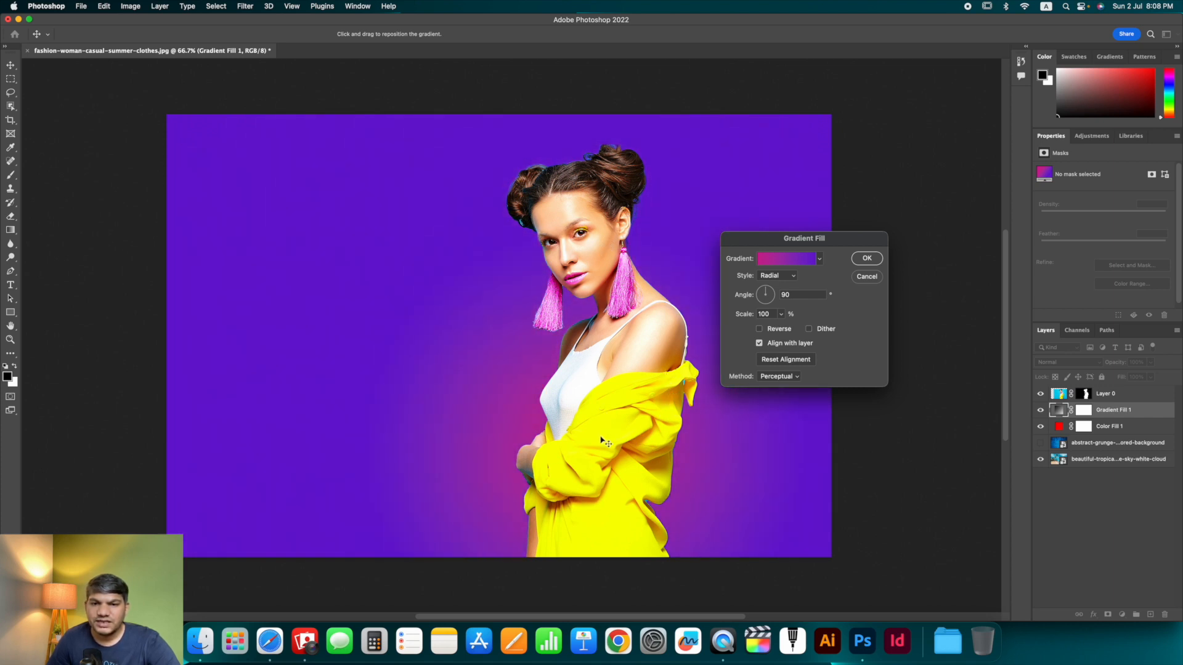
- Set the radial gradient's scale to 177%
scroll(602, 440, left, 1)
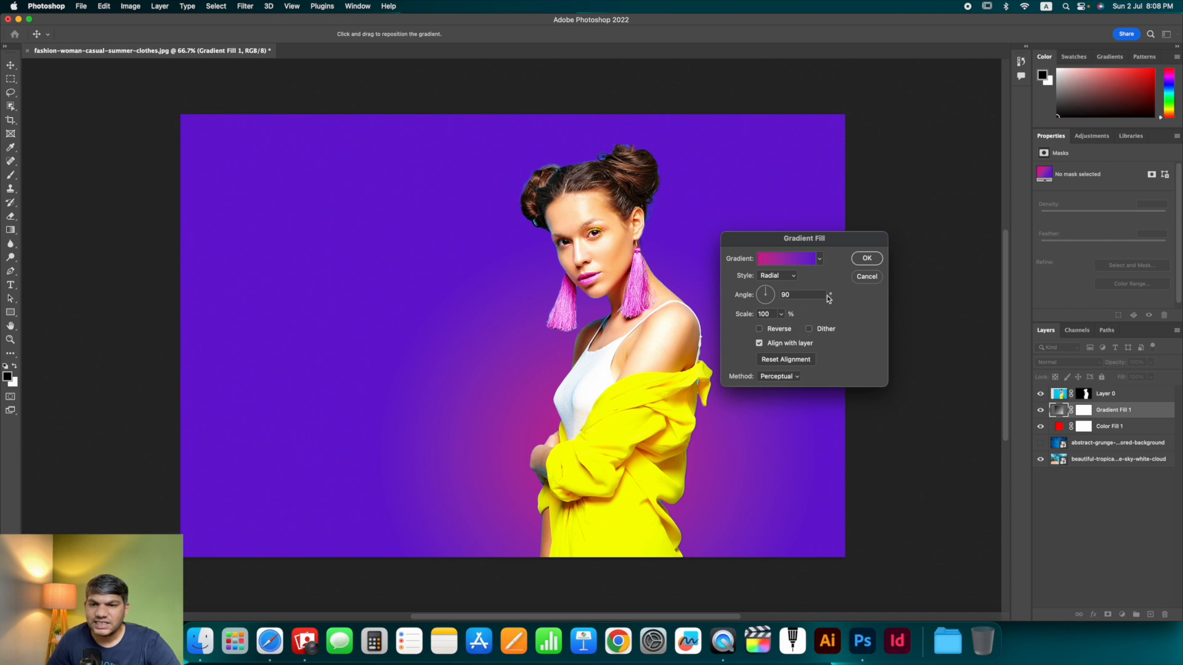
click(782, 315)
drag(779, 330, 786, 331)
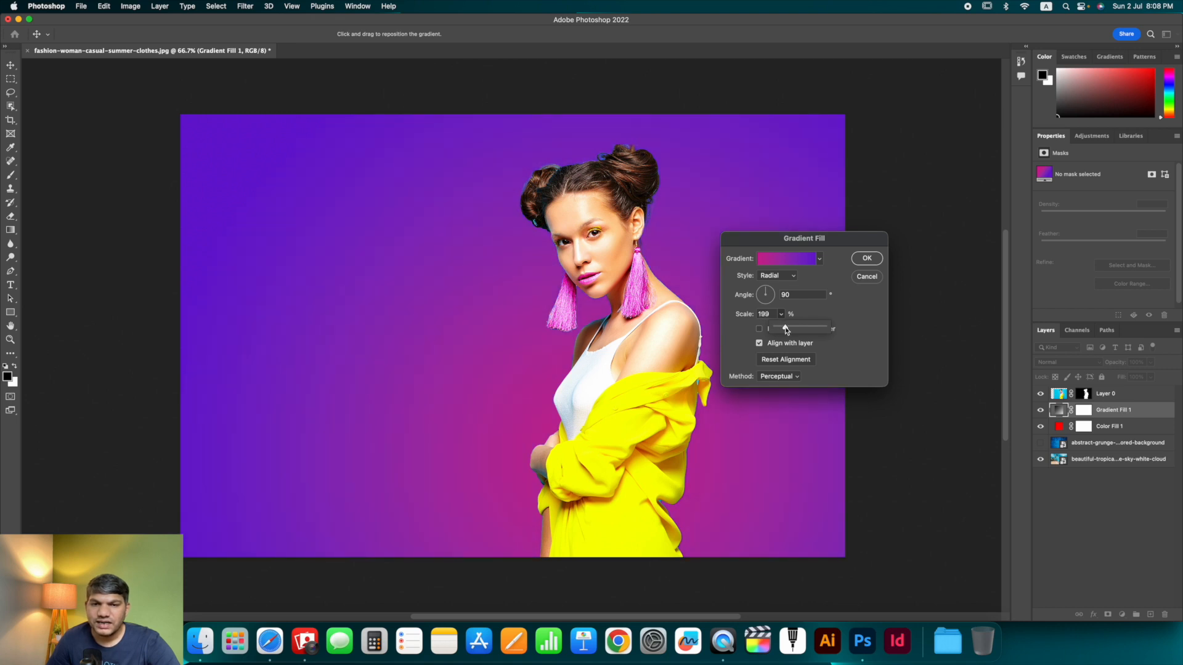
drag(786, 331, 785, 330)
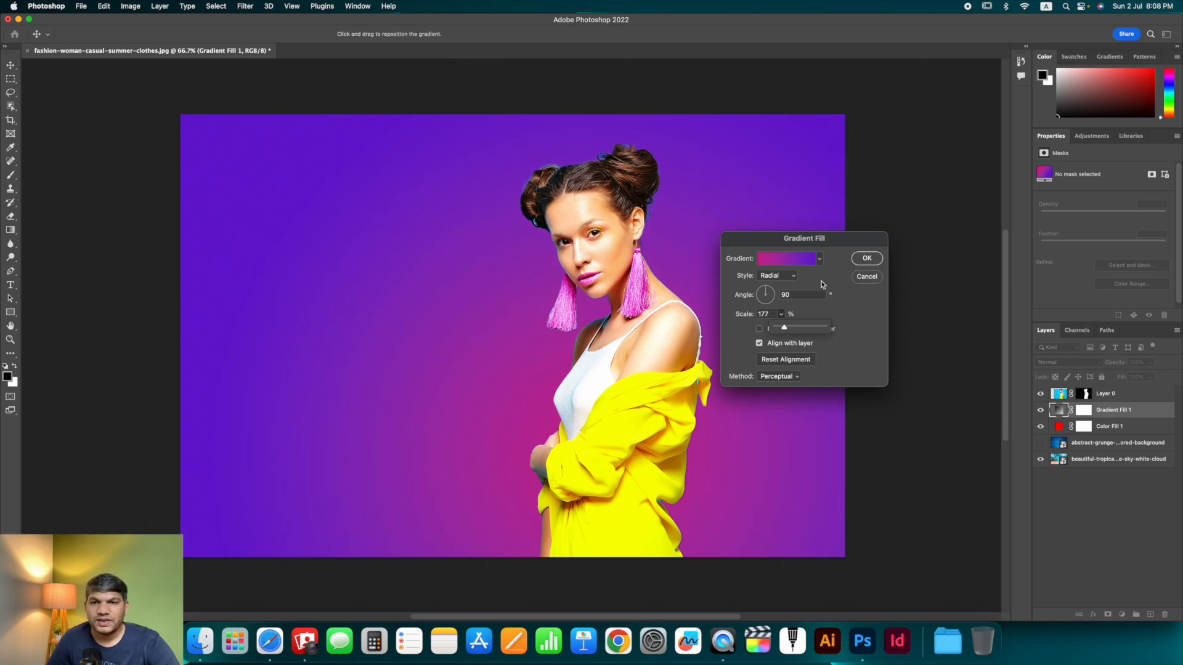
- Switch the gradient to the Purple_22 preset from the Purples folder
click(819, 258)
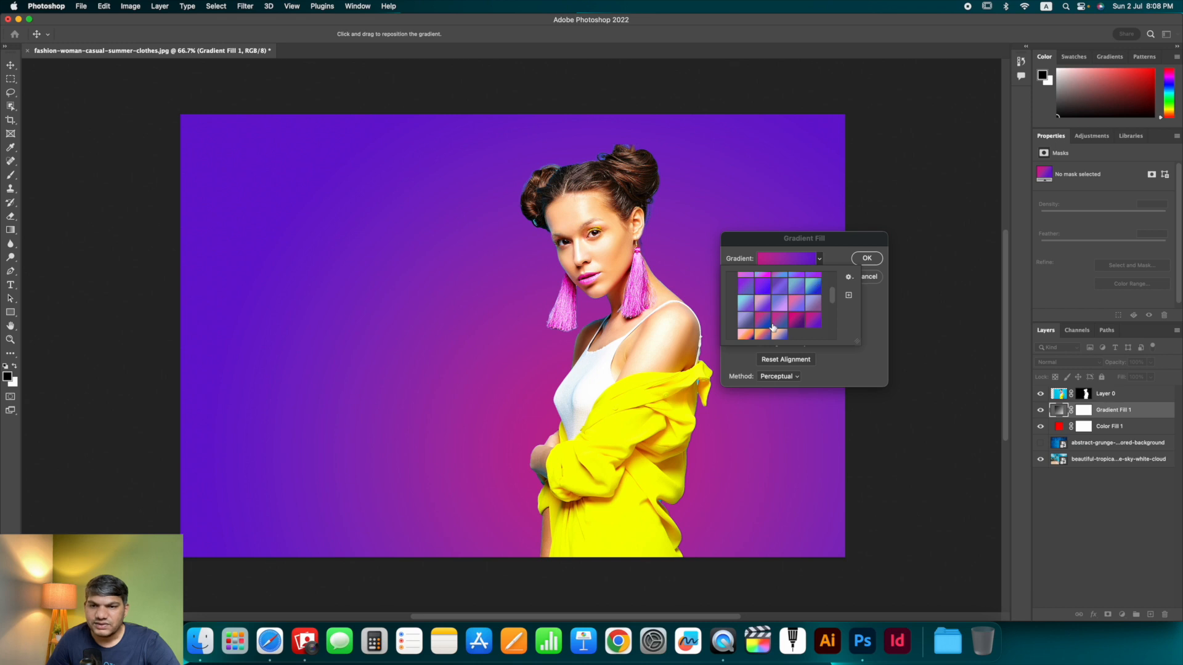
scroll(801, 298, up, 5)
scroll(773, 314, down, 5)
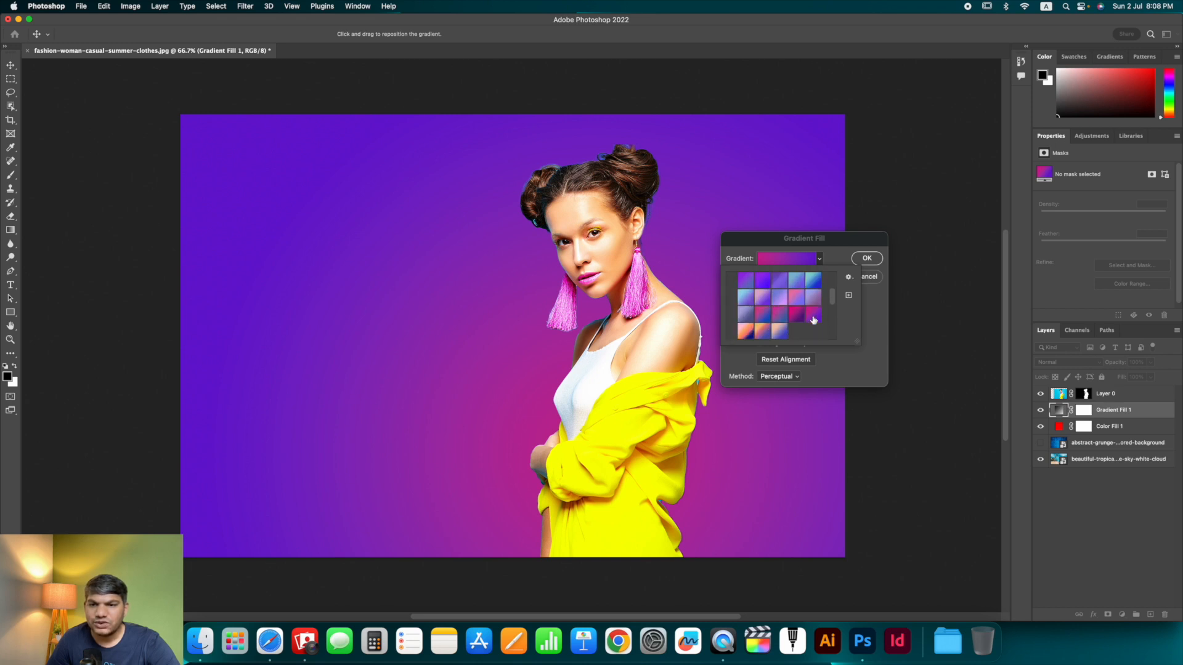
scroll(769, 334, down, 1)
click(762, 321)
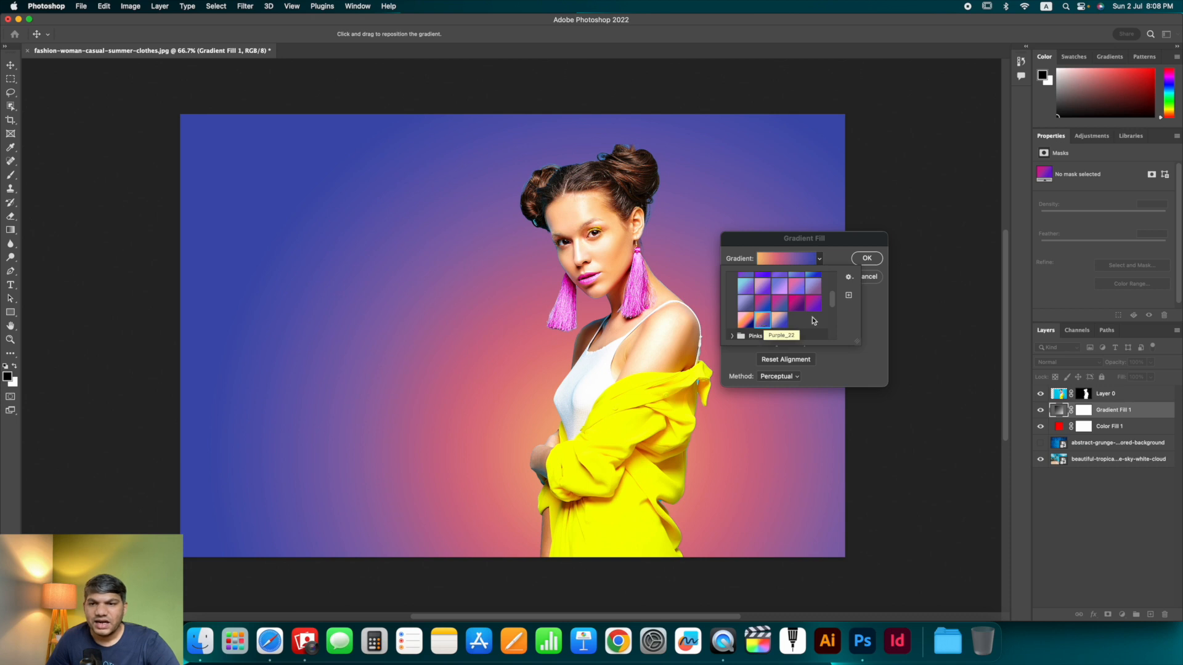
click(875, 308)
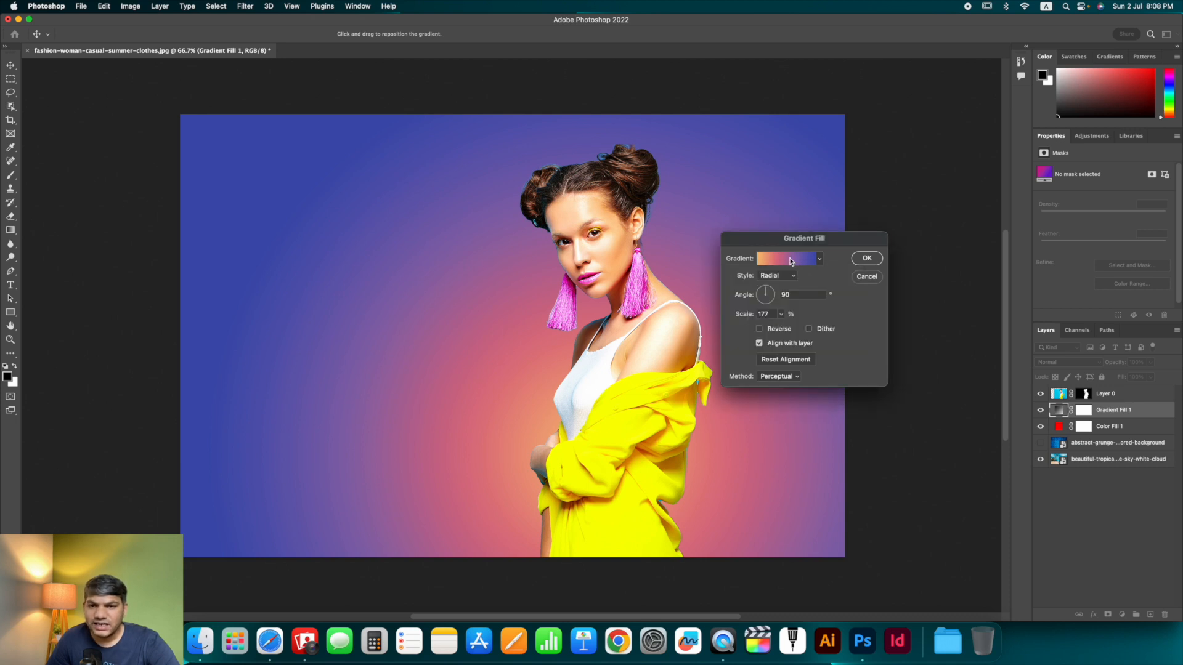
click(793, 264)
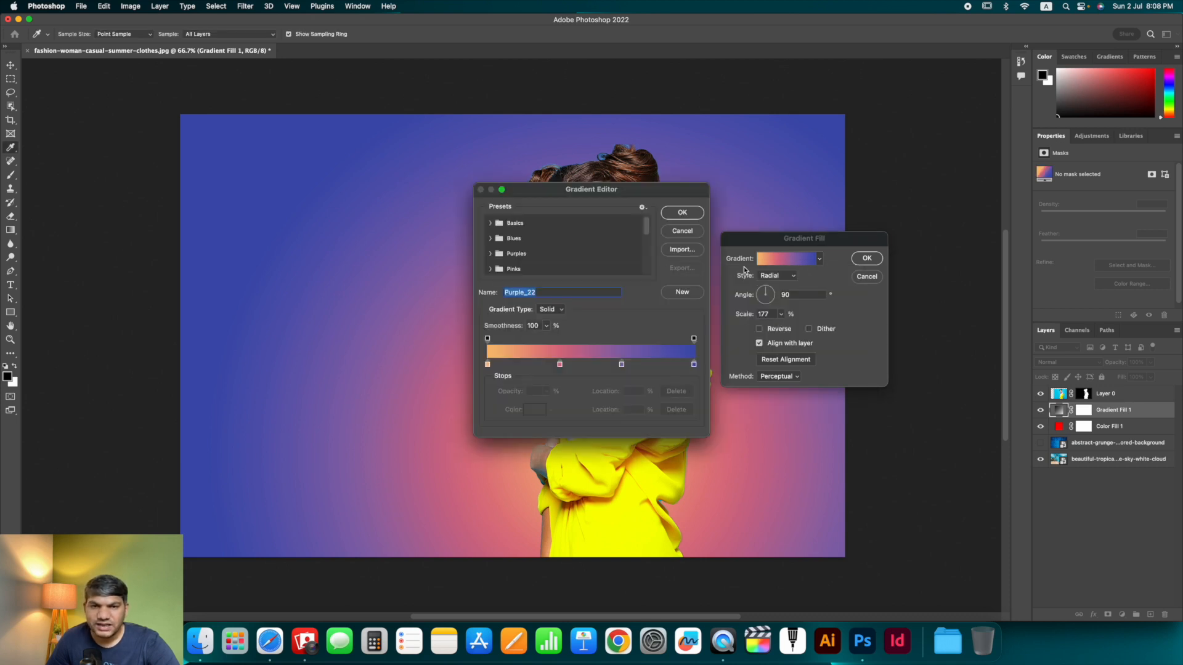
click(560, 365)
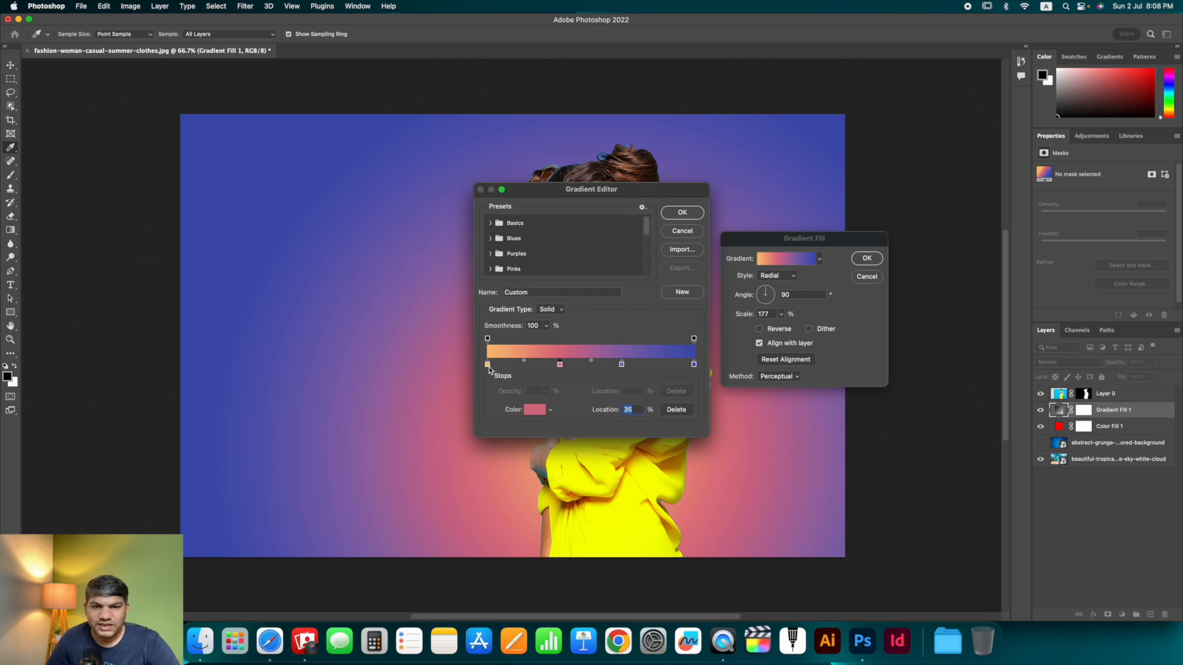
click(488, 365)
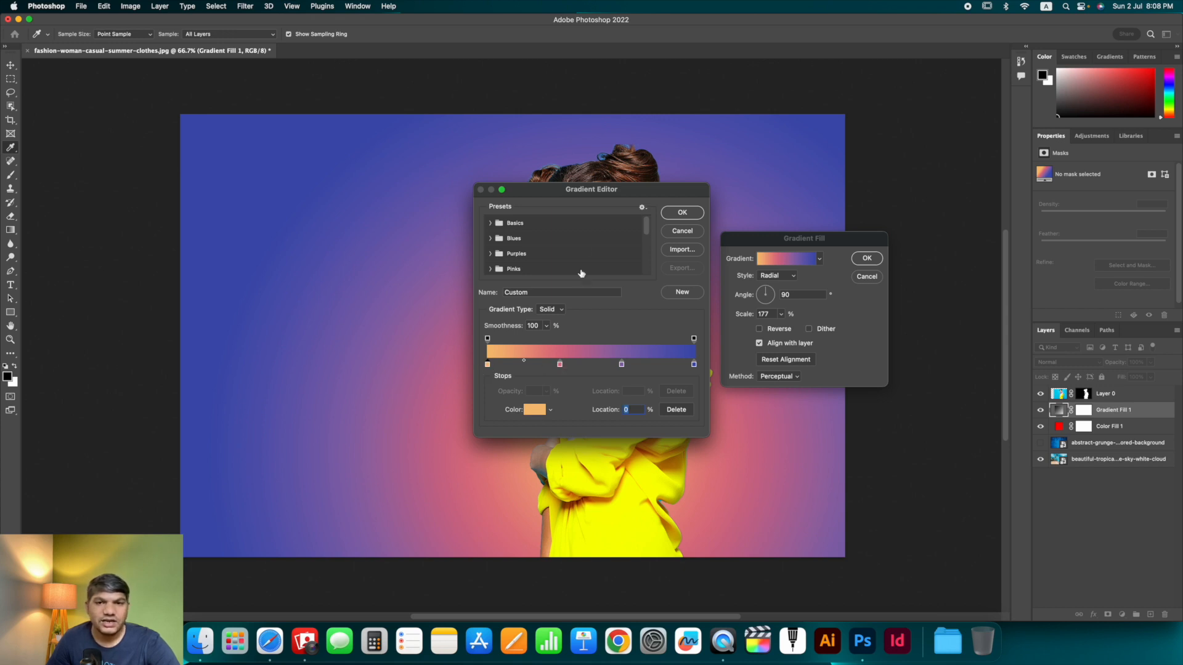
drag(613, 193, 850, 160)
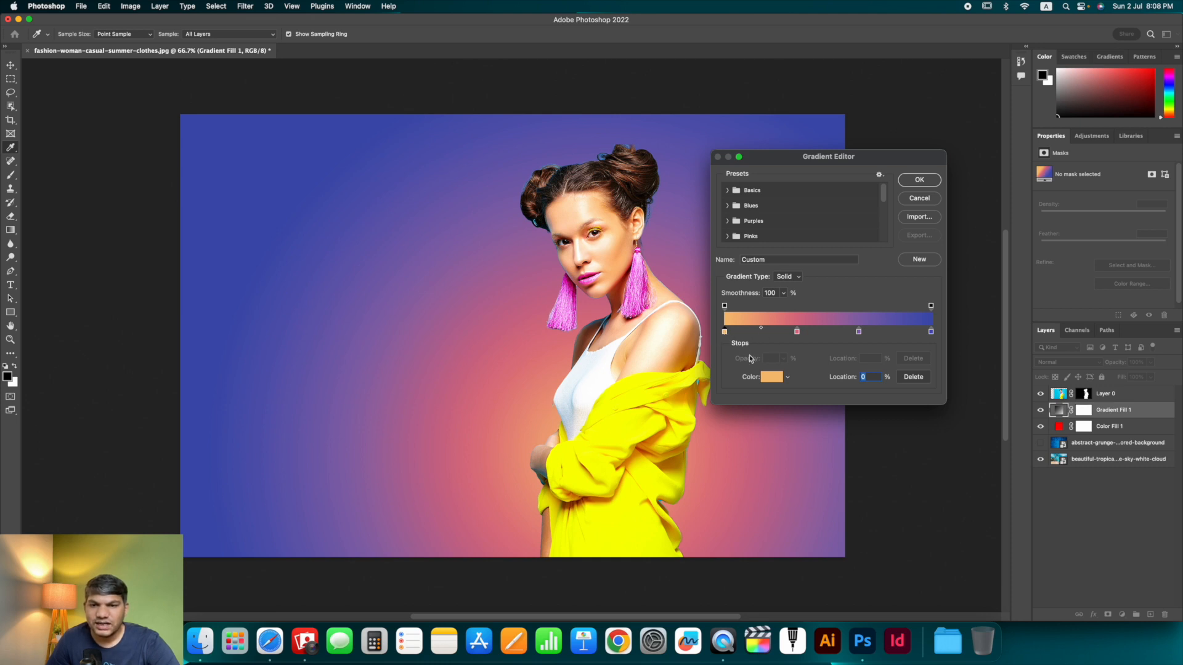
click(769, 377)
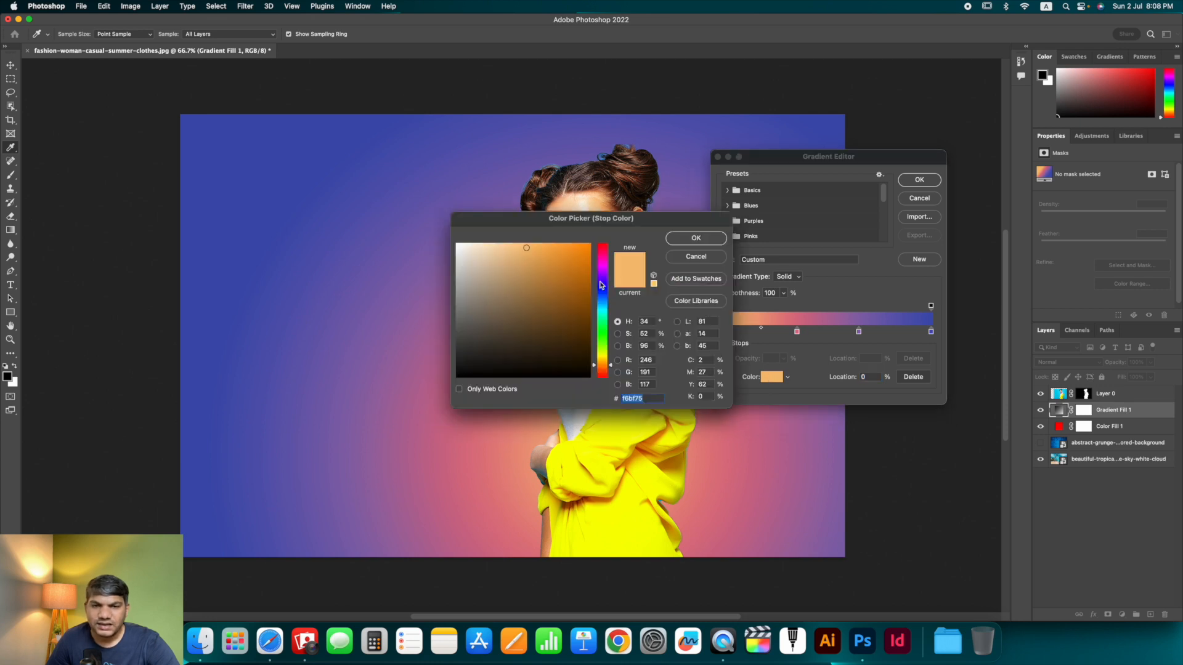
drag(569, 281, 537, 322)
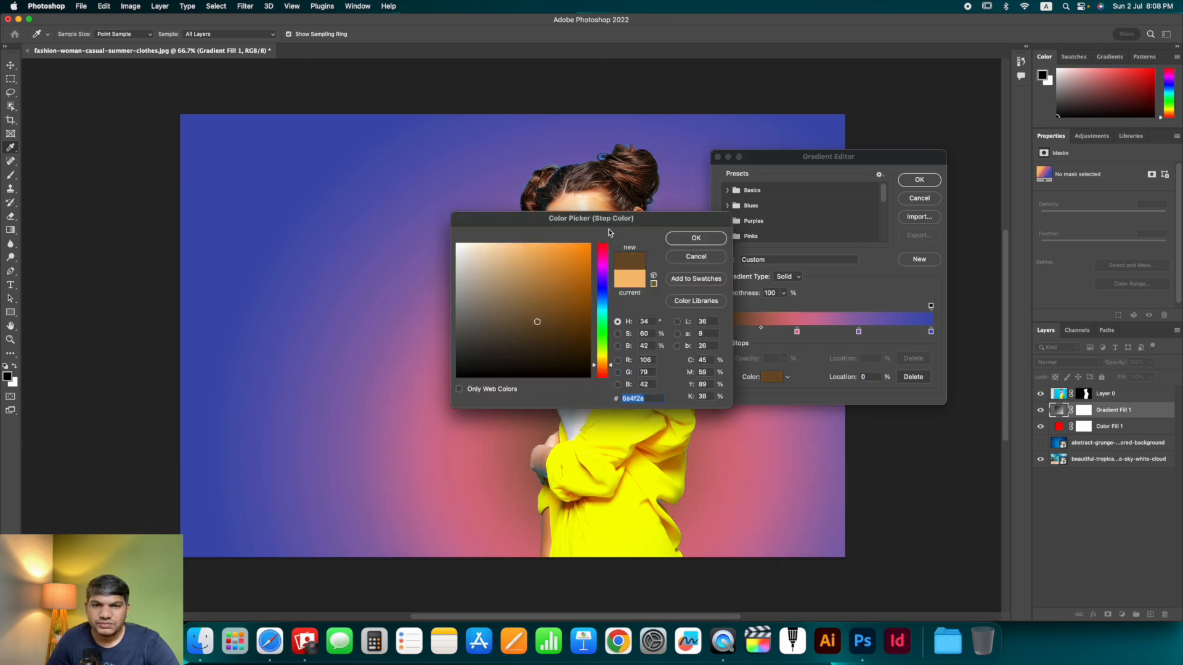
drag(608, 232, 880, 223)
drag(773, 262, 717, 239)
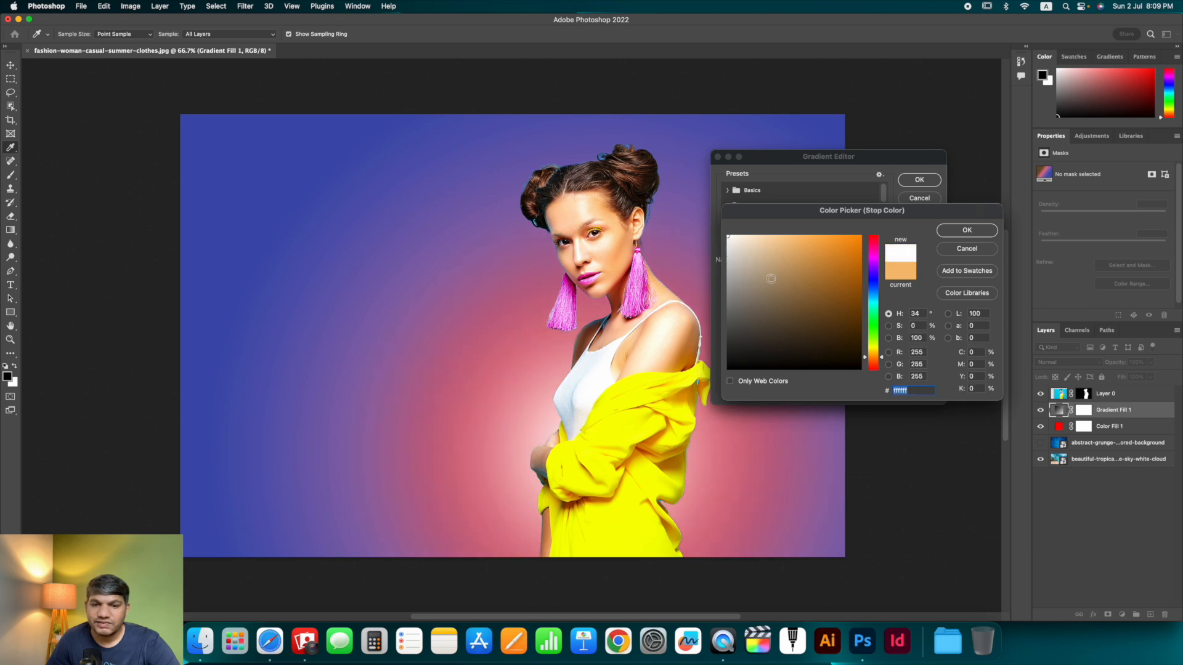
drag(787, 281, 718, 394)
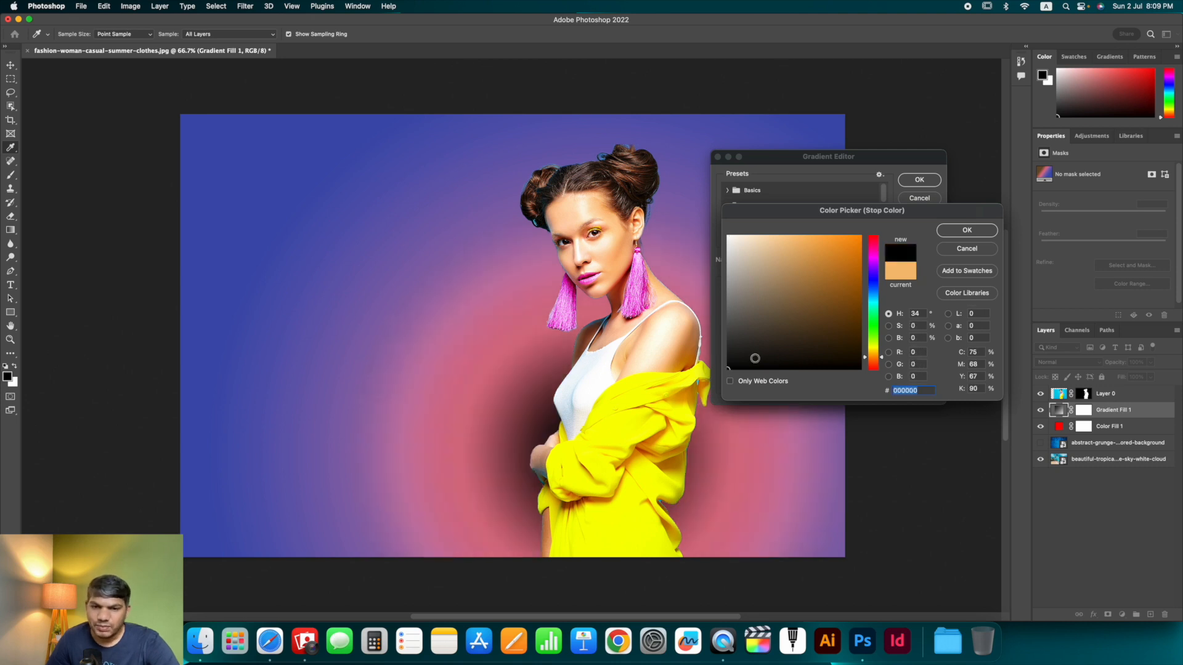
click(965, 249)
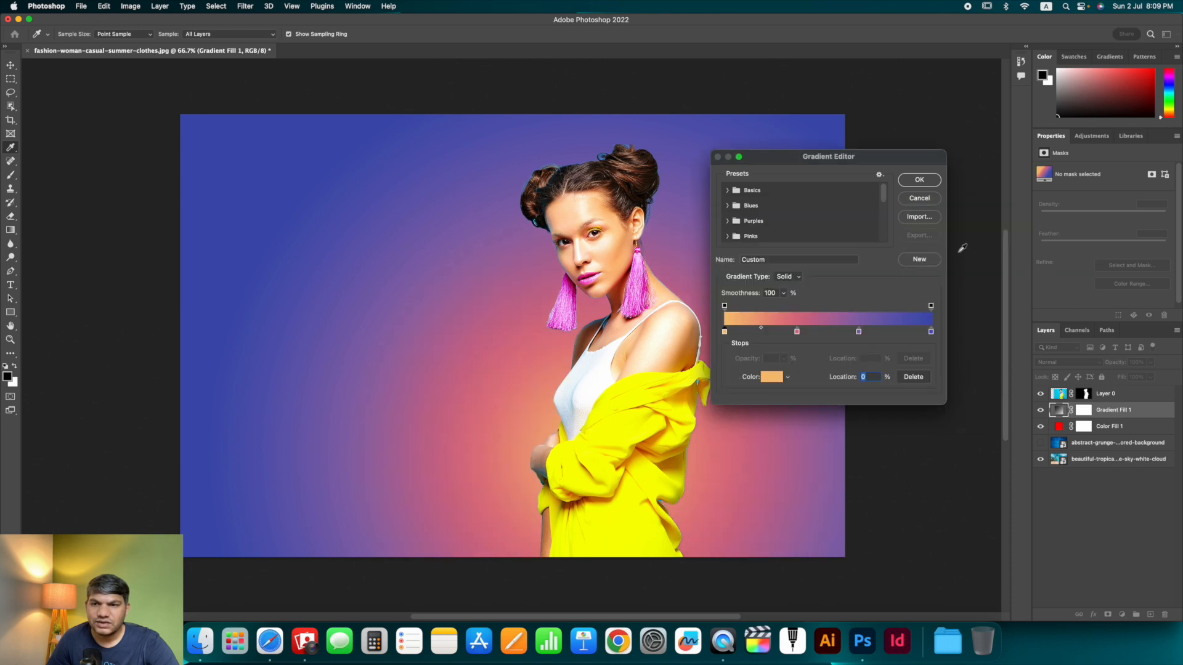
click(919, 201)
- Apply the gradient fill, then hide the gradient, solid color and grunge layers in turn to compare each backdrop
click(866, 257)
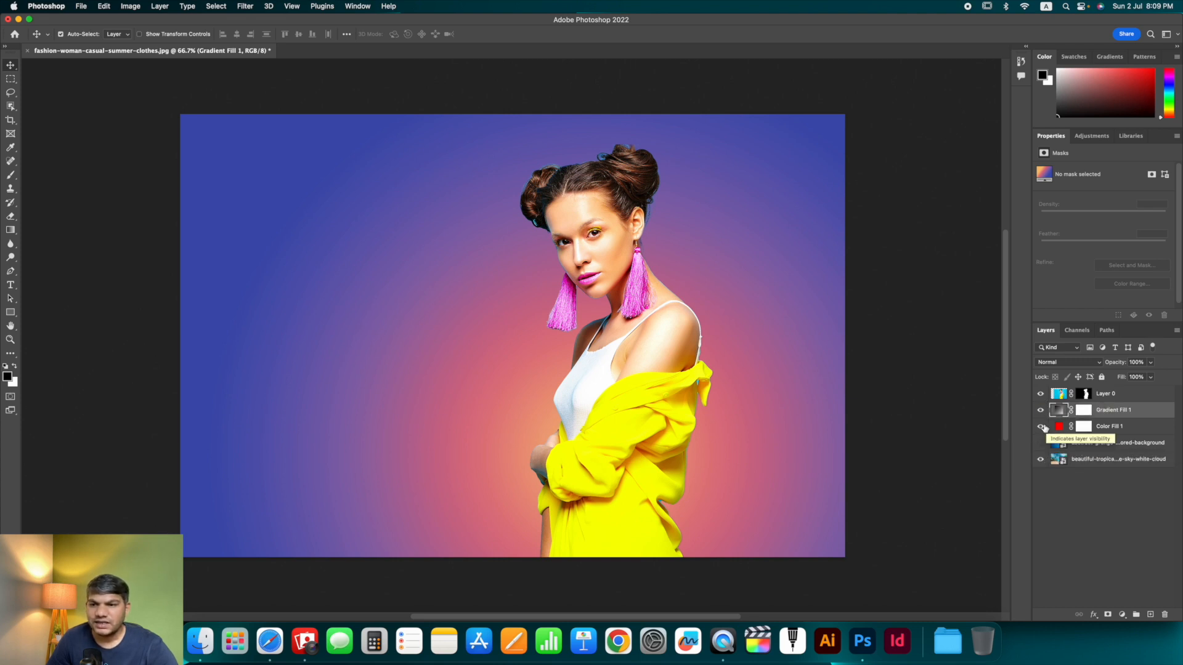
click(1040, 410)
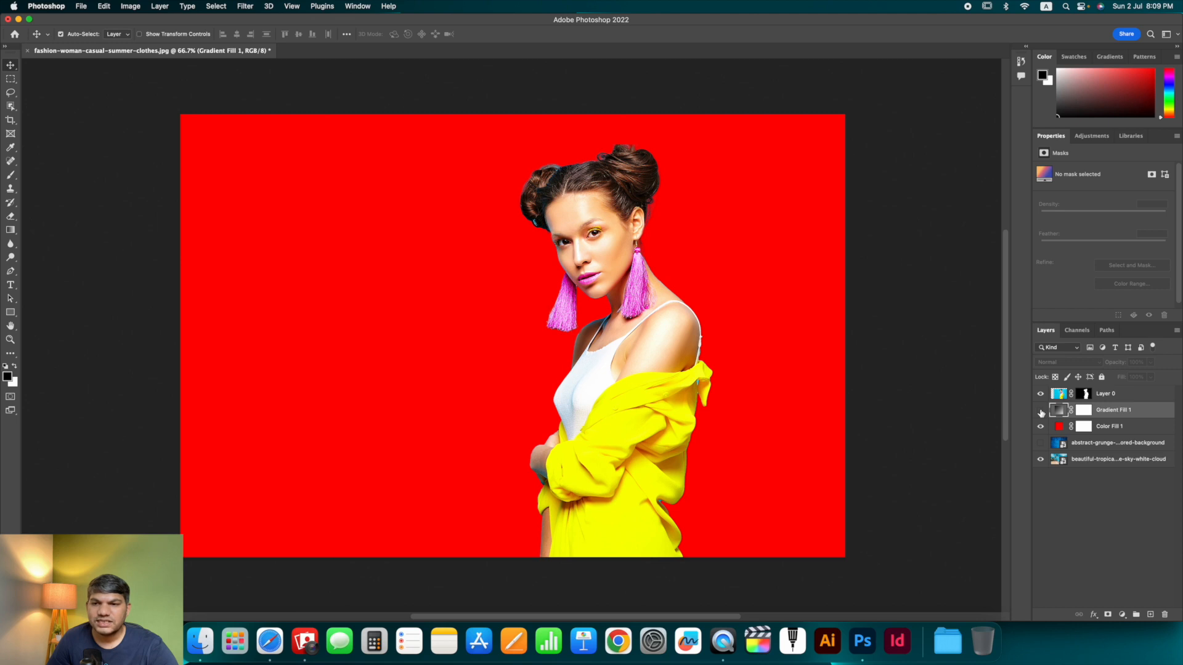
click(1040, 410)
click(1040, 410)
click(1040, 426)
click(1040, 443)
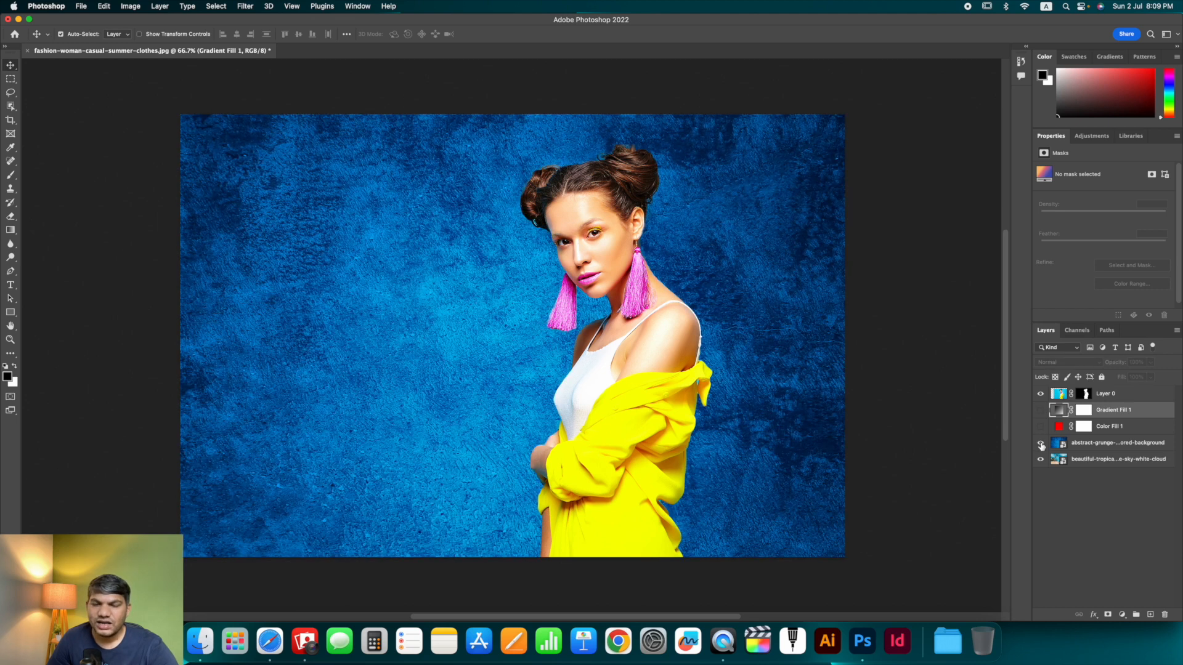
click(1040, 443)
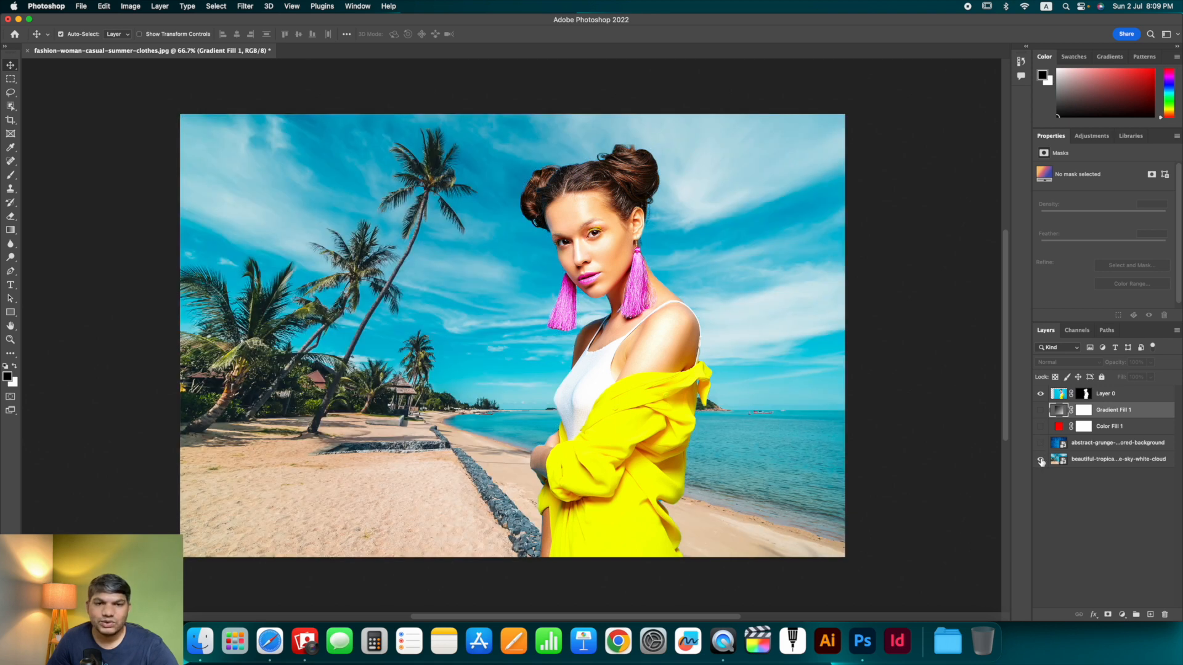